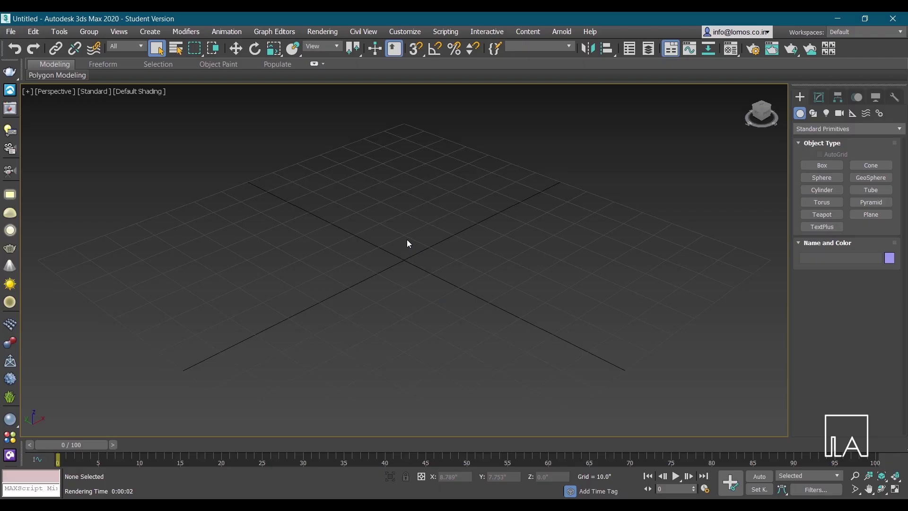
Create a Hedra from the Extended Primitives at the centre of the grid.
left_click(839, 129)
left_click(834, 150)
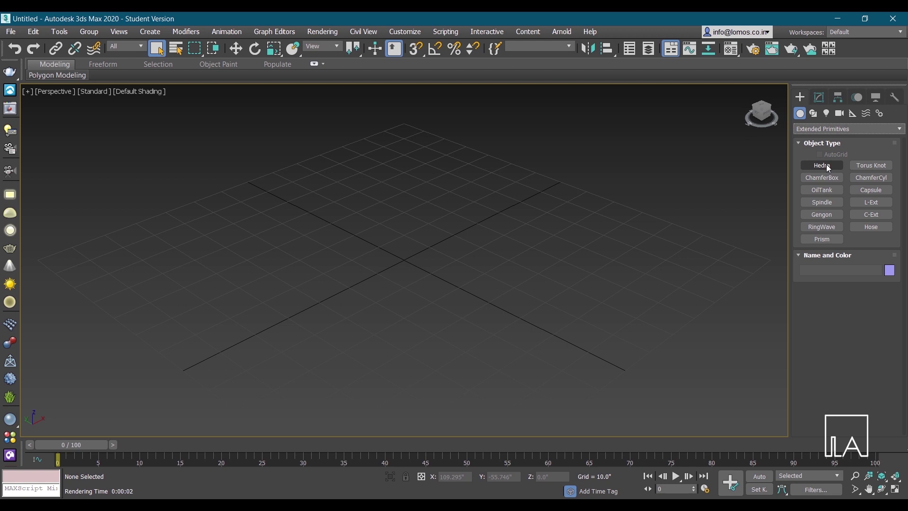
left_click(827, 166)
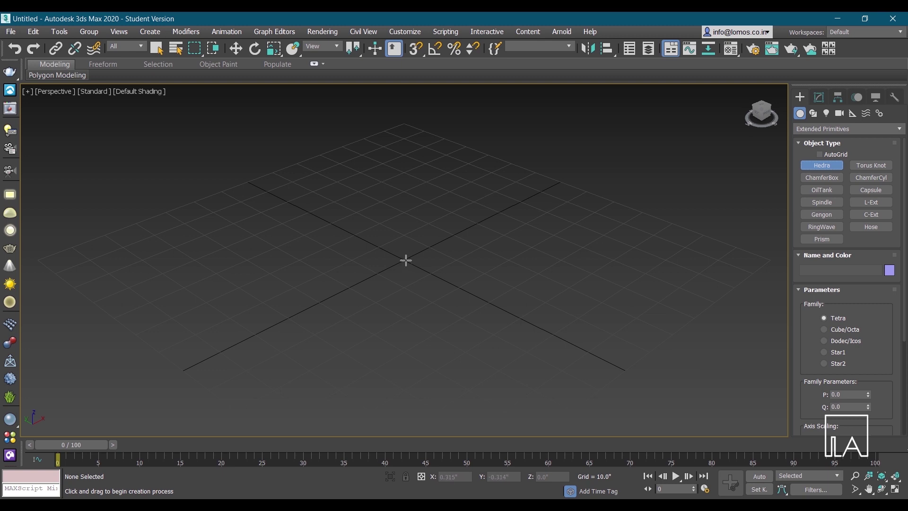
left_click_drag(405, 260, 450, 228)
Raise the hedra along Z to about 21.6 inches and open its parameters for modification.
key("w")
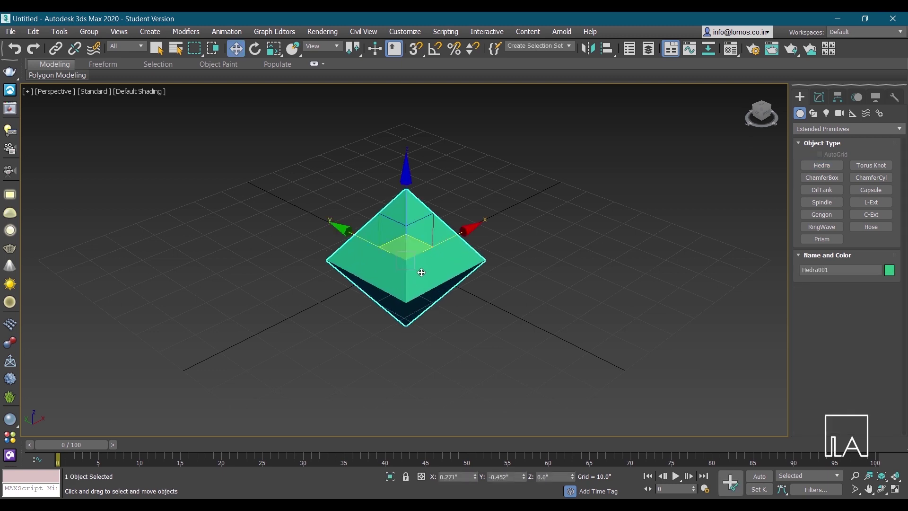
left_click_drag(402, 203, 425, 158)
middle_click_drag(425, 158, 397, 180, "alt")
left_click(819, 97)
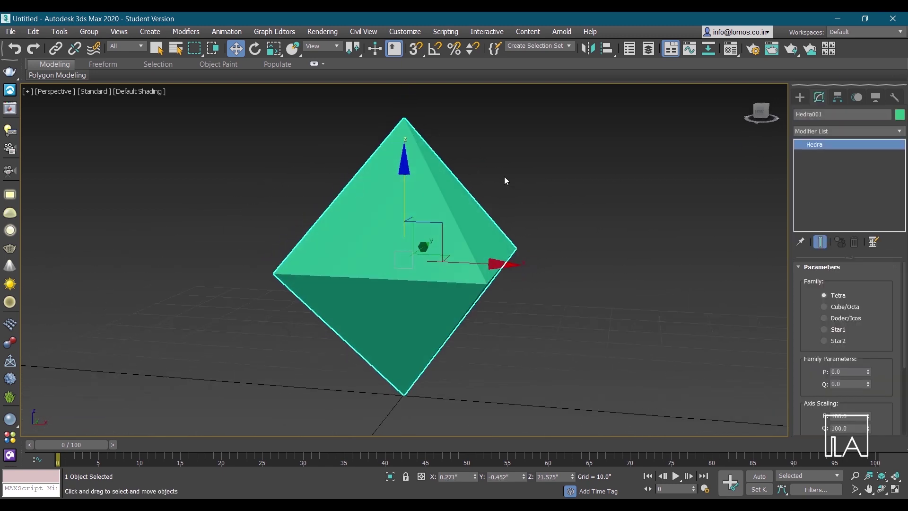
middle_click_drag(505, 174, 586, 184, "alt")
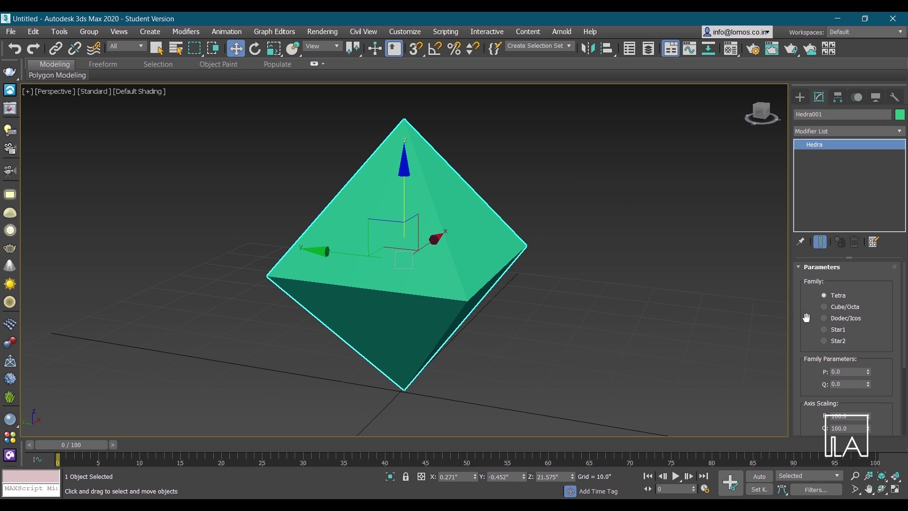
Set the hedra's Family Parameters to P 0.2 and Q 0.5.
left_click(868, 370)
left_click_drag(868, 367, 883, 386)
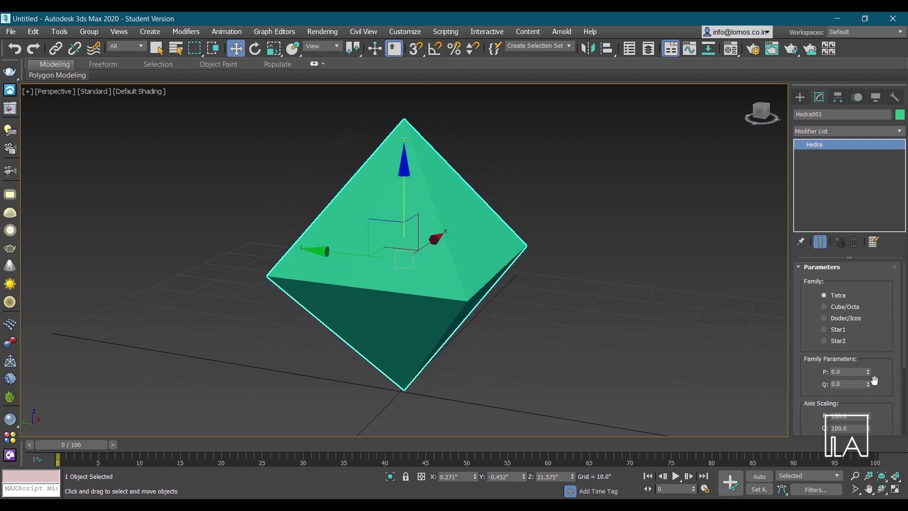
double_click(849, 372)
type("0.2")
key("Return")
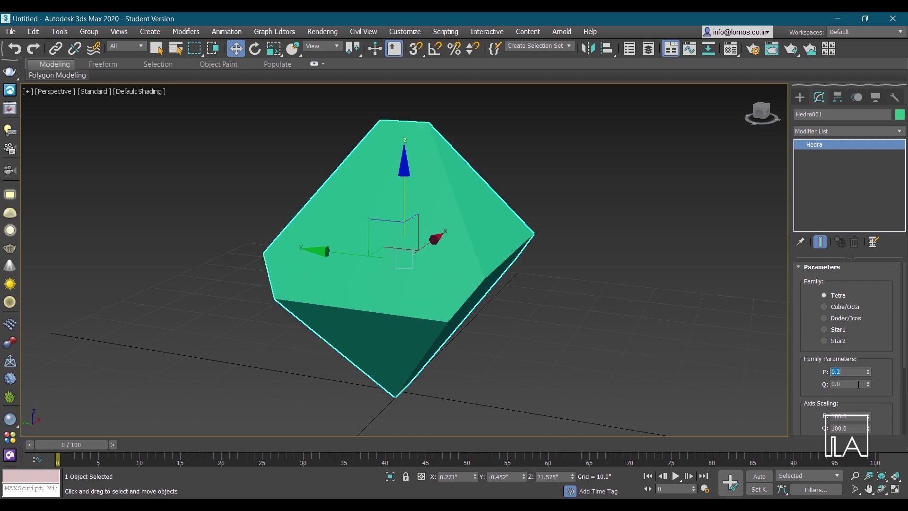
double_click(859, 383)
type("0.5")
key("Return")
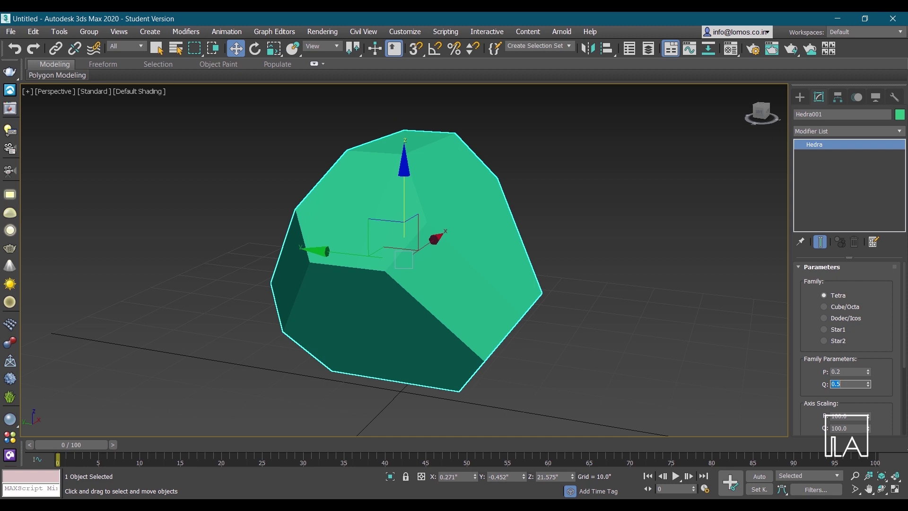
Return the hedra's Family Parameters Q and P to 0.
type("0")
key("Return")
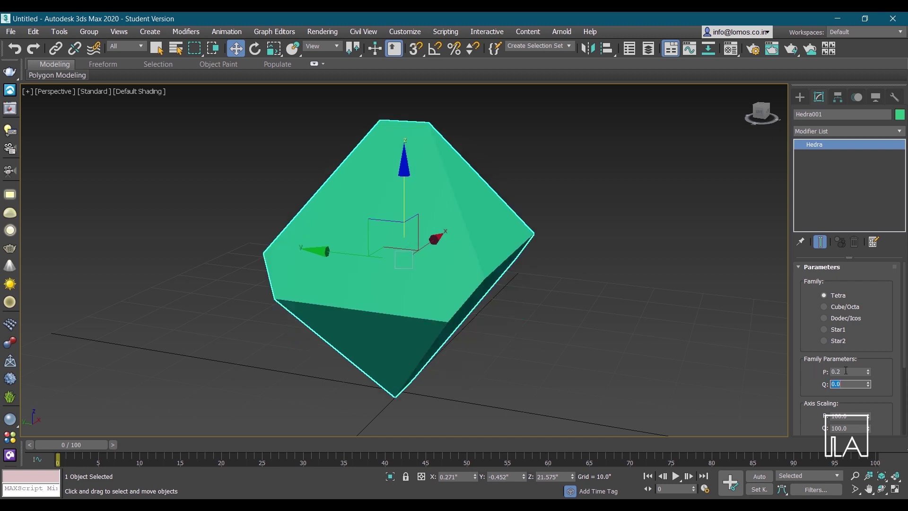
double_click(843, 371)
type("0")
key("Return")
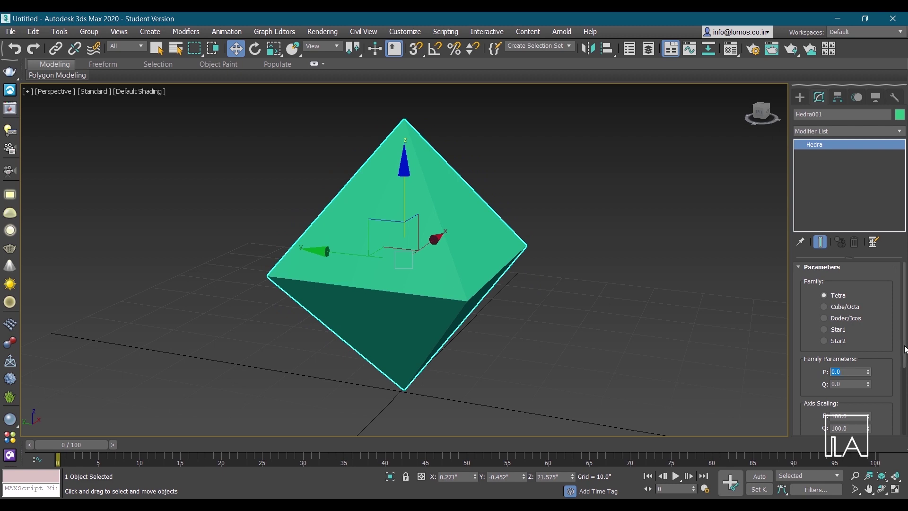
Set the hedra's Axis Scaling to about P 115.5, Q 156.5 and R 193.
scroll(846, 347, "down", 3)
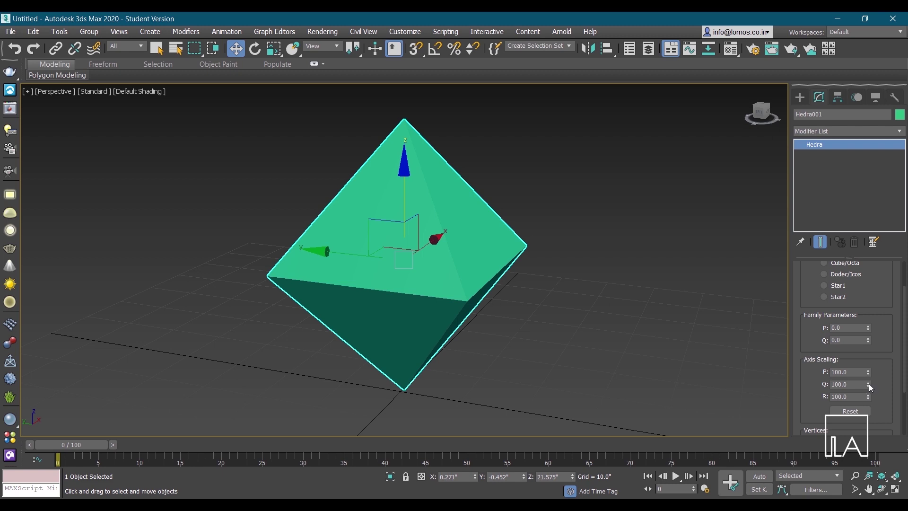
left_click_drag(869, 384, 883, 306)
middle_click_drag(558, 303, 610, 309, "alt")
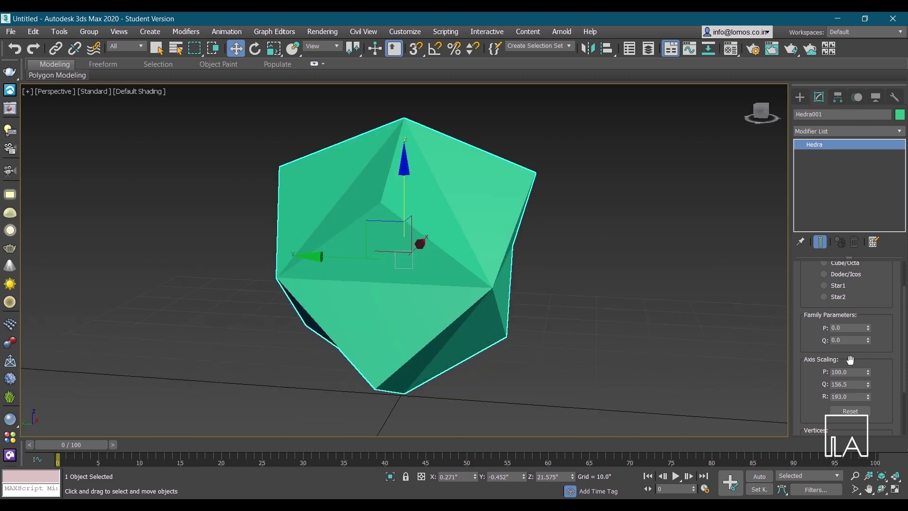
mouse_move(869, 370)
left_mouse_down()
mouse_move(872, 345)
mouse_move(873, 357)
left_mouse_up()
middle_click_drag(637, 382, 522, 366, "alt")
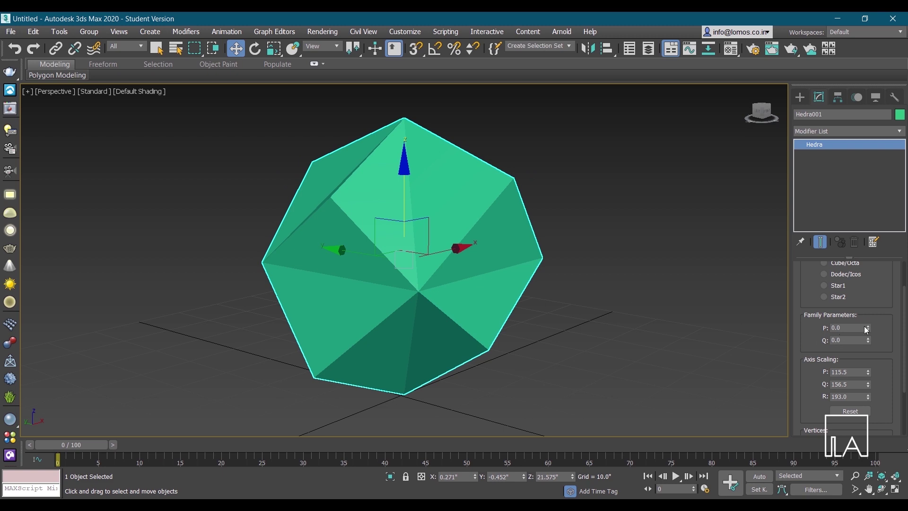
Set the Family Parameters to about P 0.27 and Q 0.29, and raise Axis Scaling P to about 126.
mouse_move(867, 325)
left_mouse_down()
mouse_move(868, 314)
mouse_move(866, 338)
mouse_move(868, 327)
left_mouse_up()
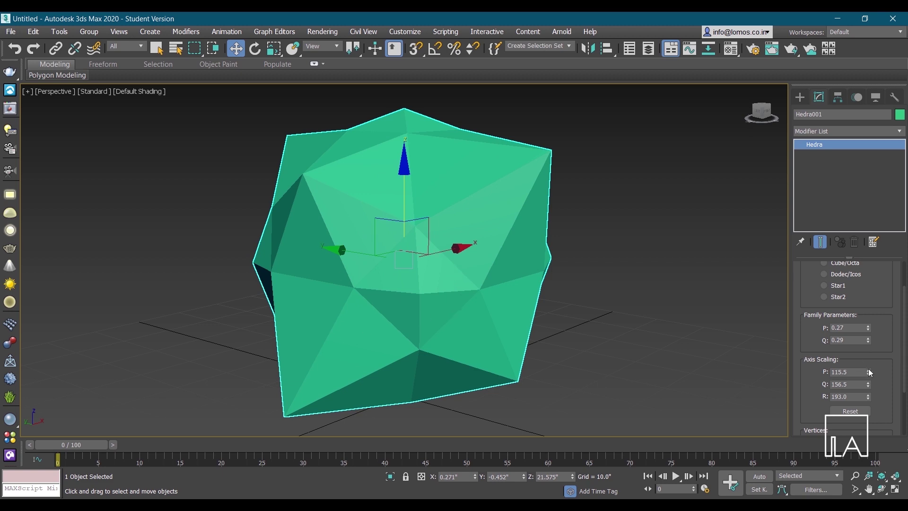
mouse_move(867, 371)
left_mouse_down()
mouse_move(870, 352)
mouse_move(875, 388)
mouse_move(873, 363)
left_mouse_up()
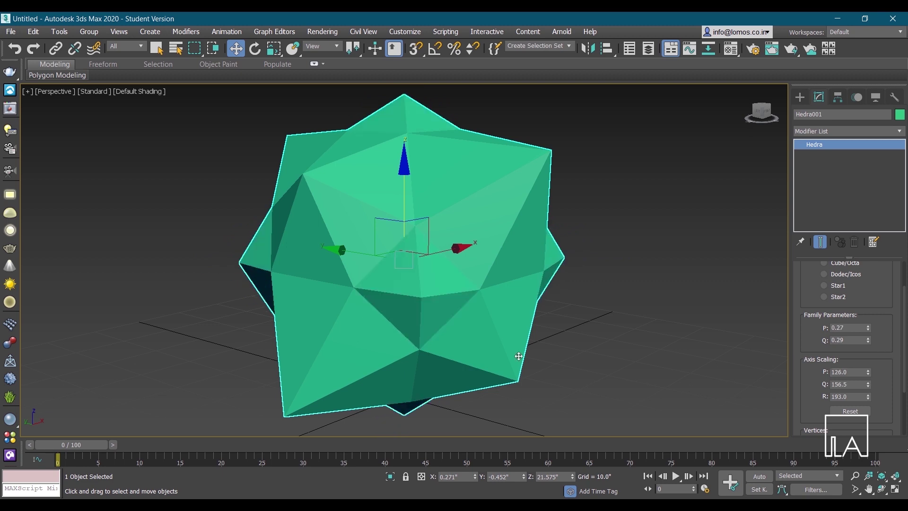
Examine the faceted shape of the hedra from several sides, both deselected and selected.
middle_click_drag(518, 356, 708, 288, "alt")
left_click(616, 235)
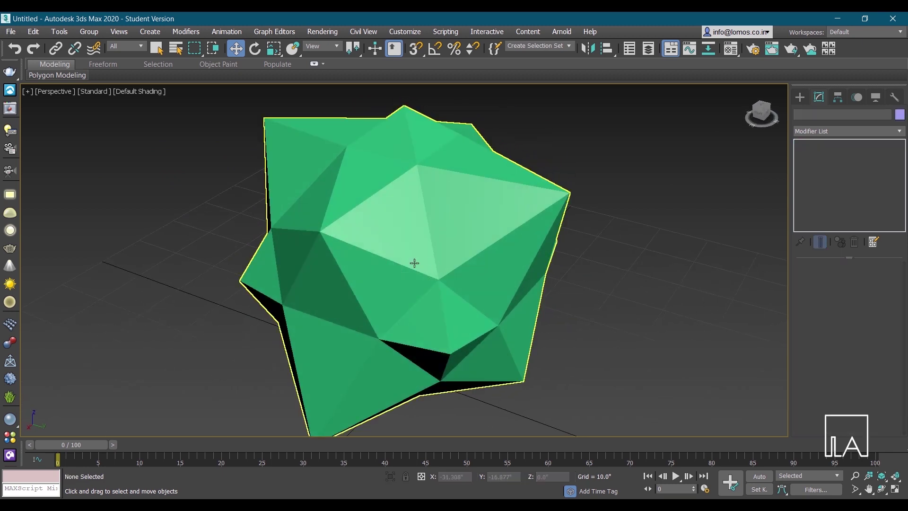
middle_click_drag(414, 263, 382, 301, "alt")
scroll(402, 237, "down", 5)
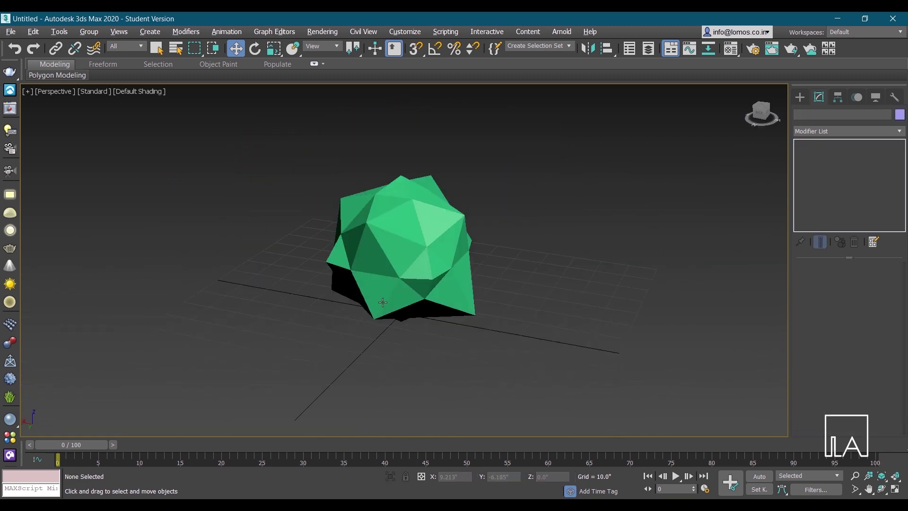
scroll(384, 235, "up", 8)
middle_click_drag(401, 237, 510, 237, "alt")
scroll(413, 240, "down", 4)
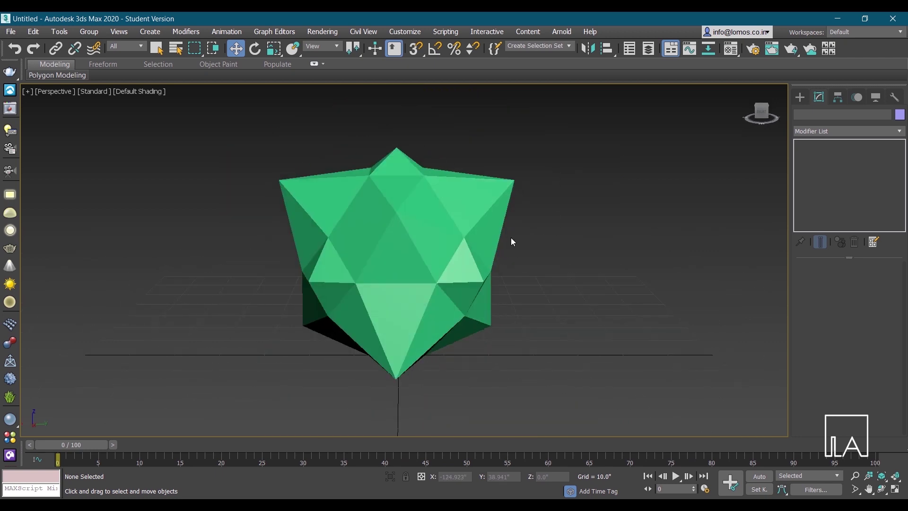
left_click(425, 219)
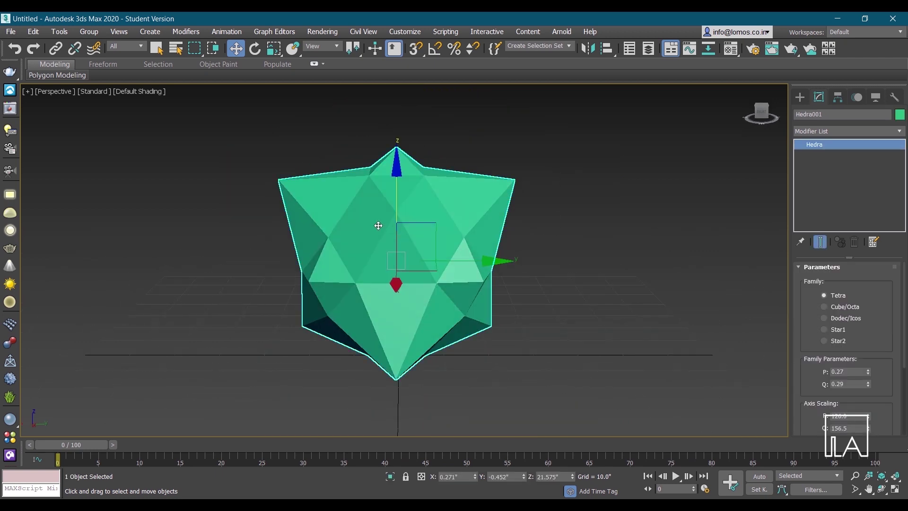
middle_click_drag(376, 224, 488, 249, "alt")
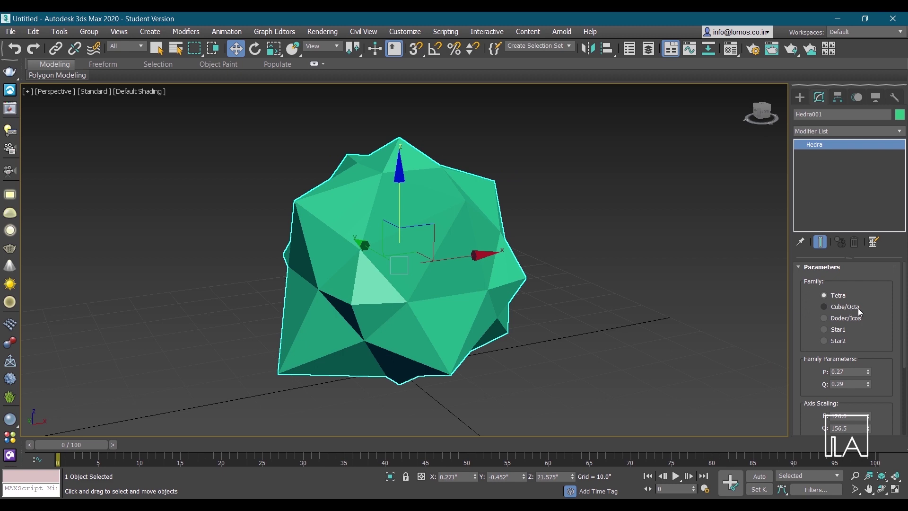
middle_click_drag(540, 260, 516, 258, "alt")
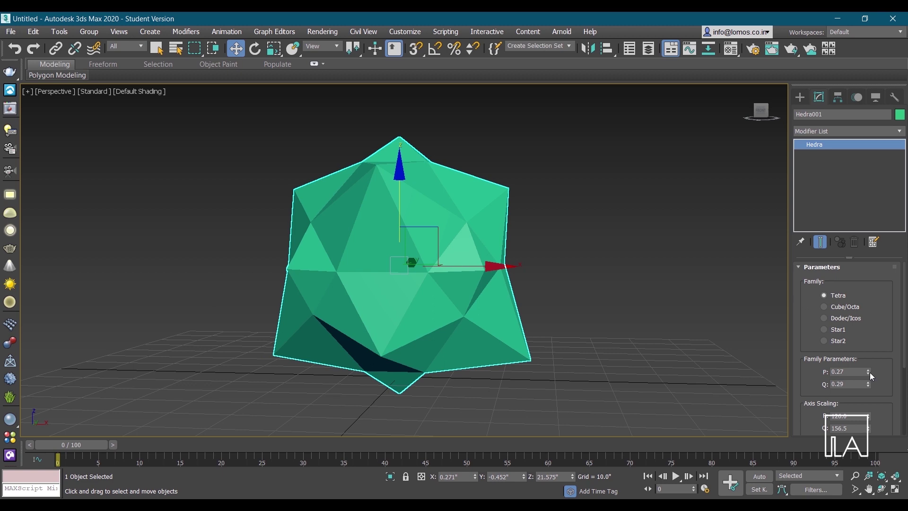
key("shift+z")
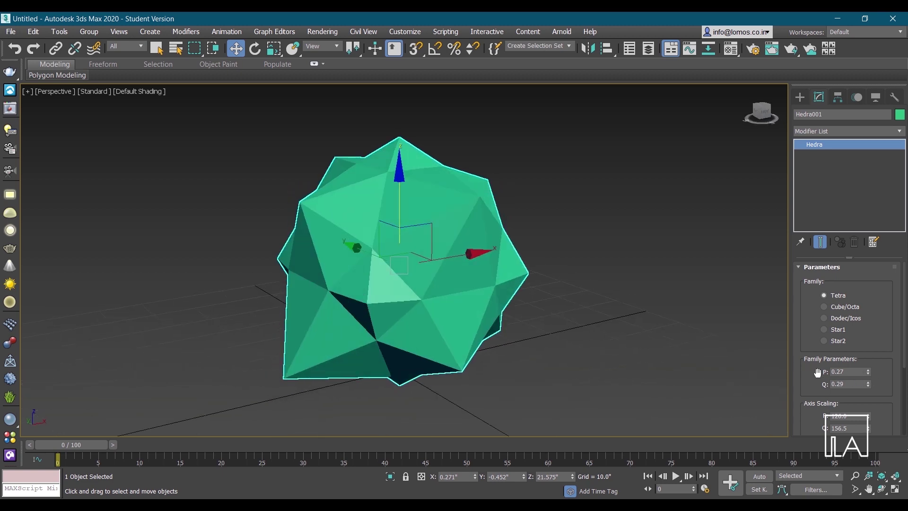
Set the hedra's Family Parameters P and Q to 0 and reset its Axis Scaling.
double_click(847, 372)
type("0")
key("Return")
key("Tab")
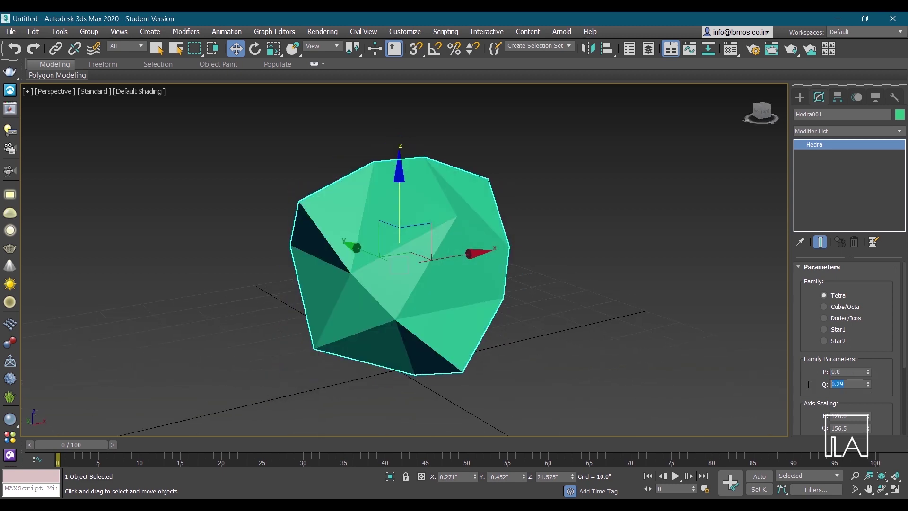
type("0")
key("Return")
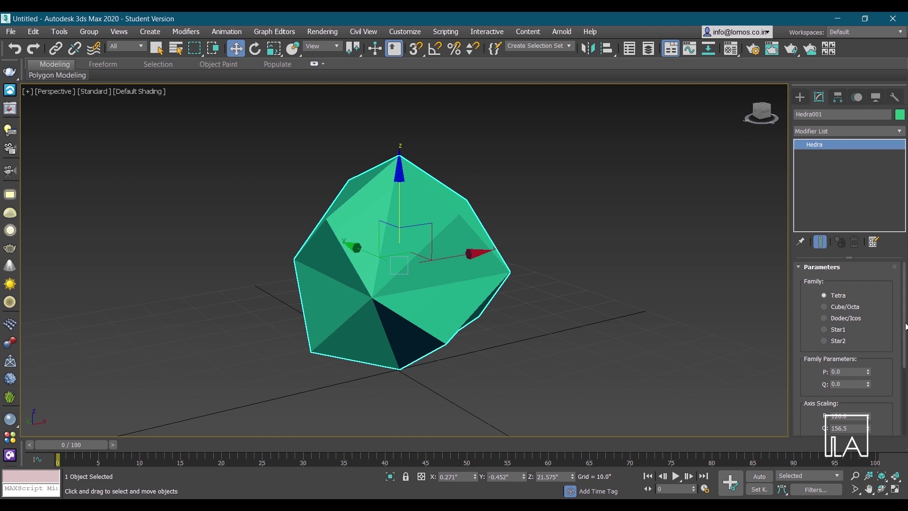
scroll(906, 326, "down", 2)
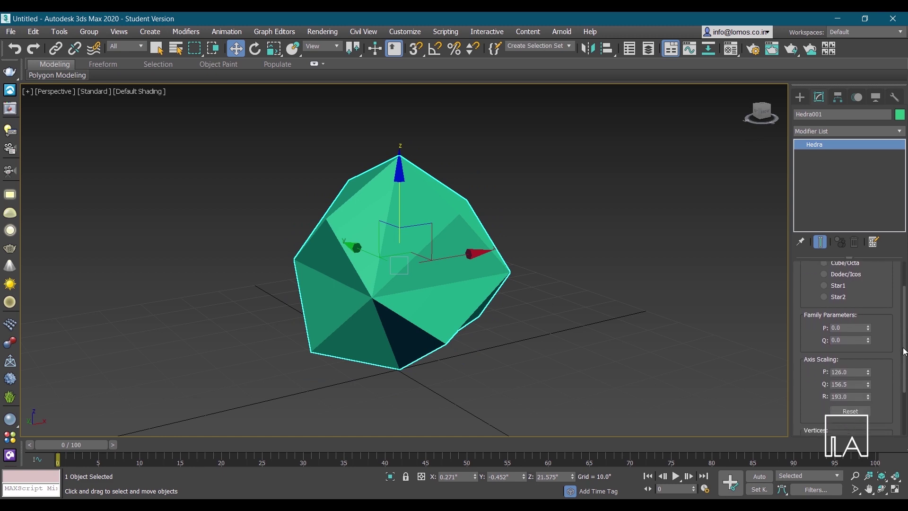
left_click(857, 411)
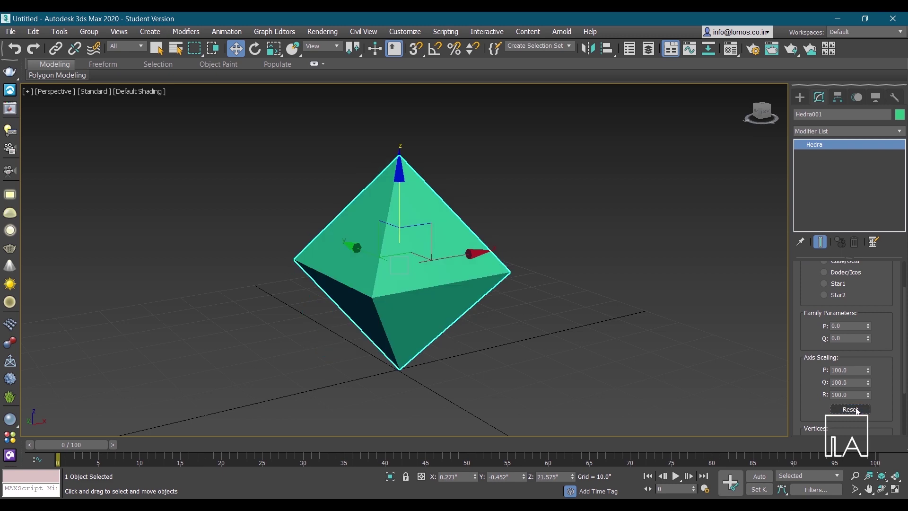
middle_click_drag(473, 376, 496, 314, "alt")
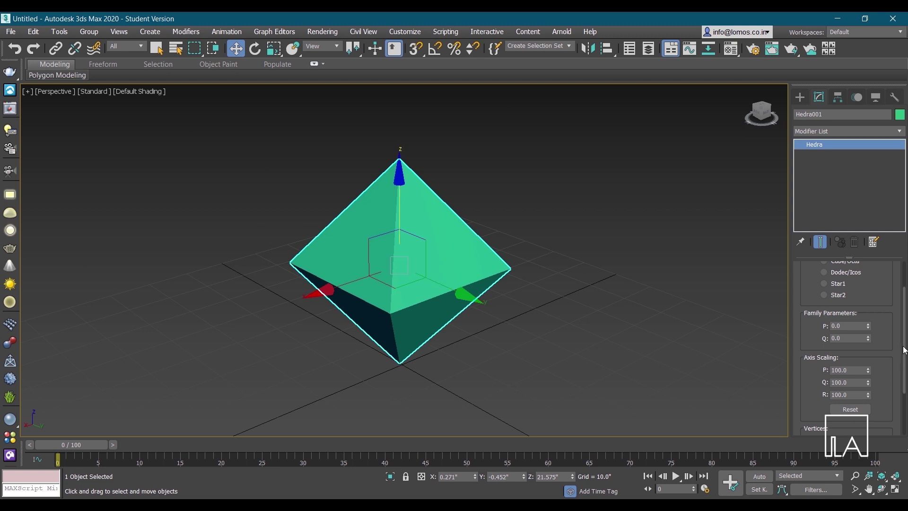
Change the hedra's family from Tetra to Cube/Octa.
scroll(851, 347, "up", 2)
left_click(847, 298)
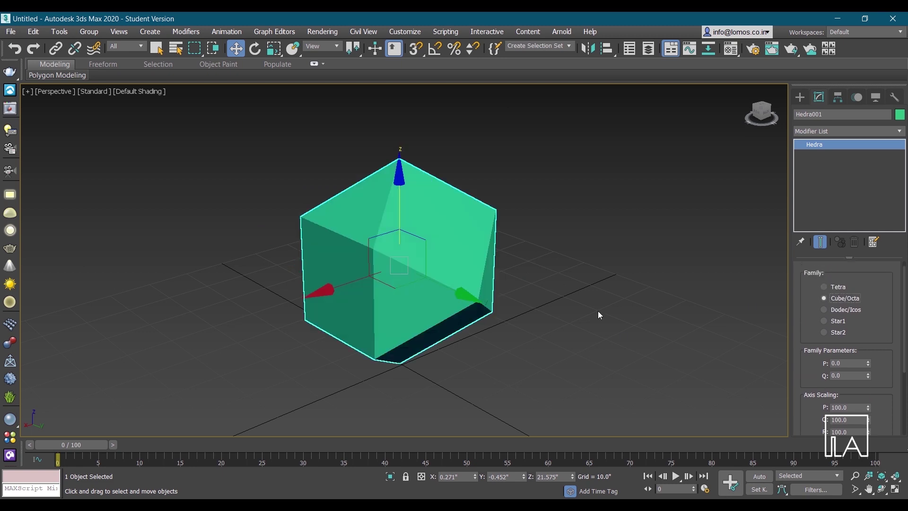
left_click(530, 365)
left_click(397, 273)
middle_click_drag(398, 274, 786, 309, "alt")
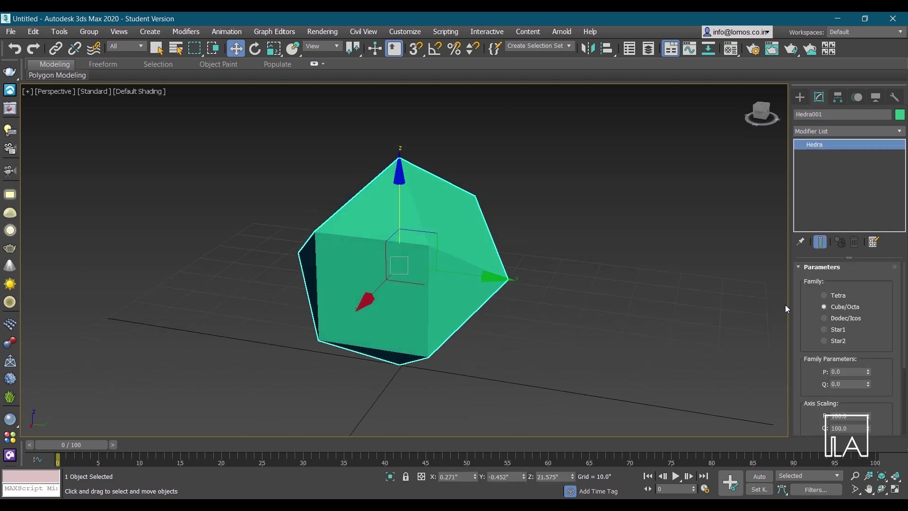
Try the Cube/Octa hedra with Family Parameter P at 1.0, followed by Q at 1.0.
left_click_drag(868, 372, 884, 313)
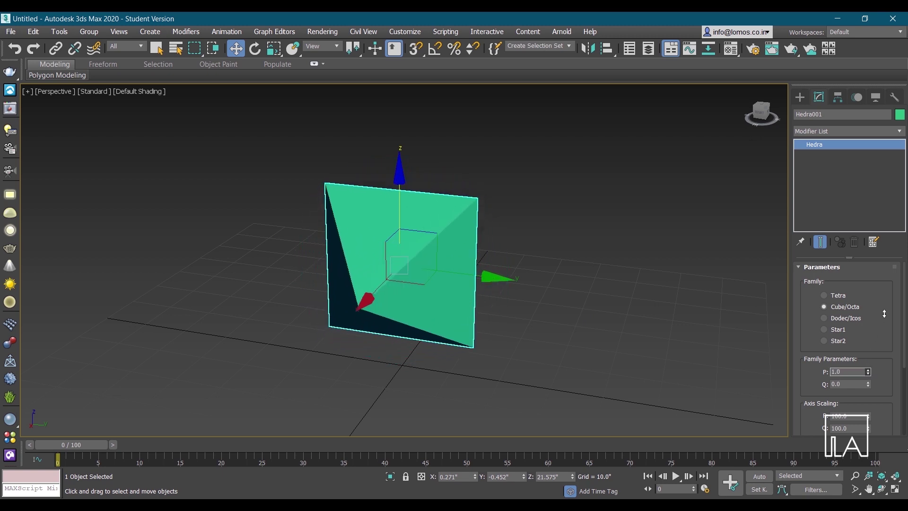
middle_click_drag(385, 320, 410, 321, "alt")
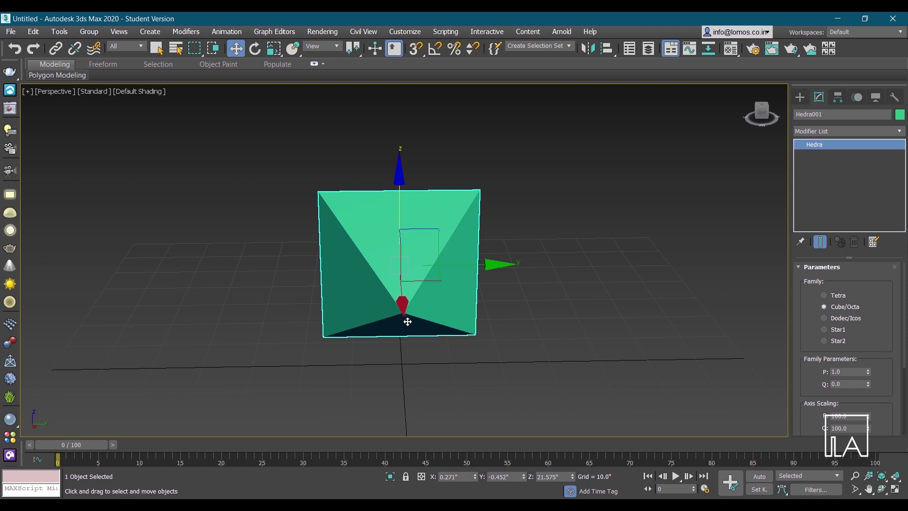
middle_click_drag(407, 321, 341, 312, "alt")
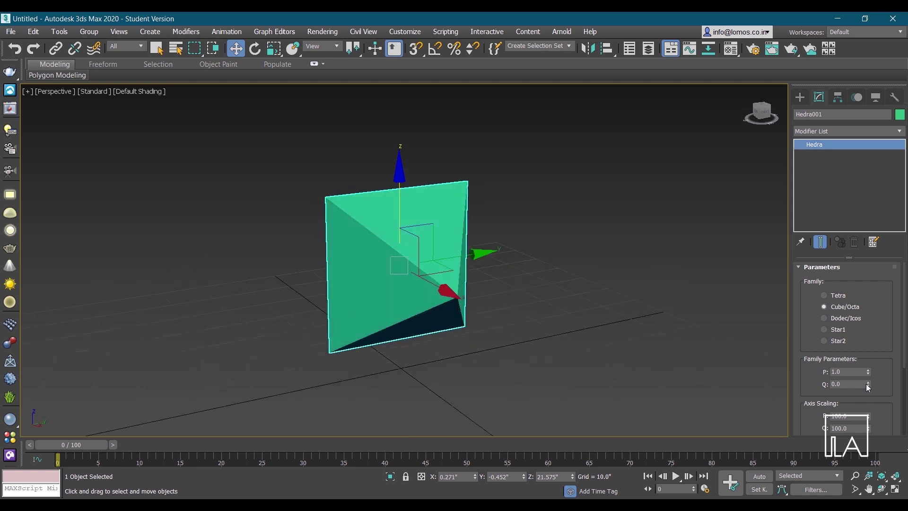
left_click_drag(867, 384, 866, 312)
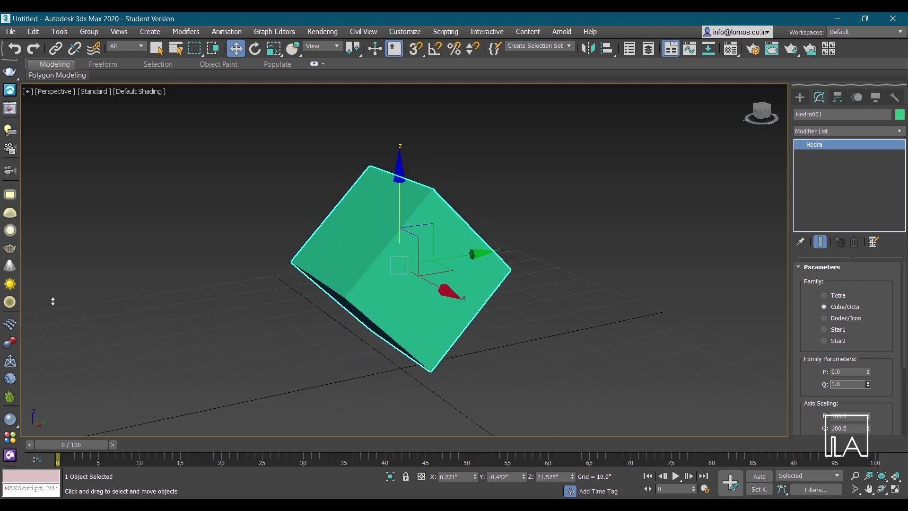
middle_click_drag(379, 265, 548, 307, "alt")
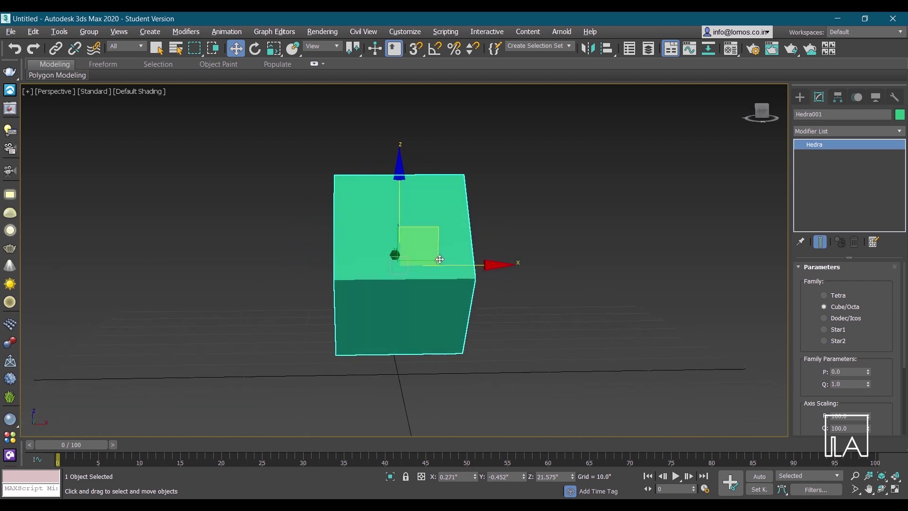
Set the hedra's Family Parameter Q to 0 and view the Cube/Octa shape from other sides.
double_click(854, 383)
type("0")
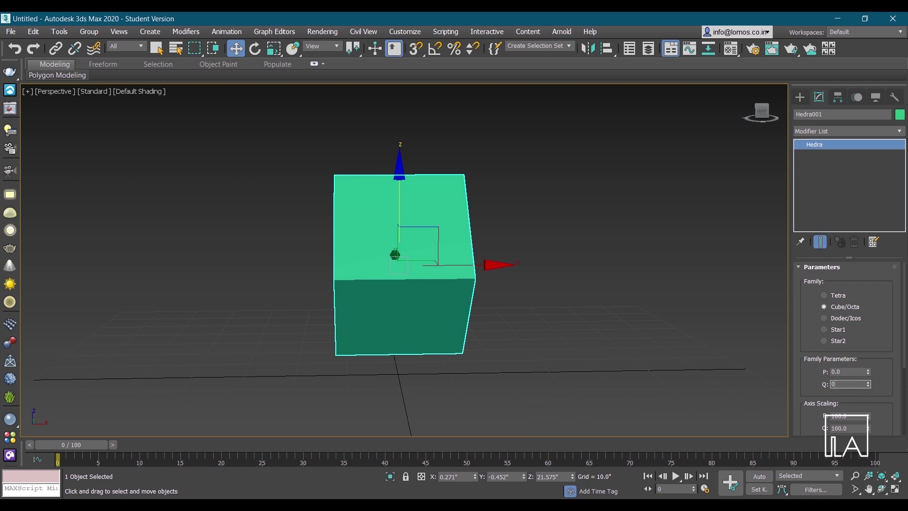
key("Return")
middle_click_drag(441, 290, 495, 278, "alt")
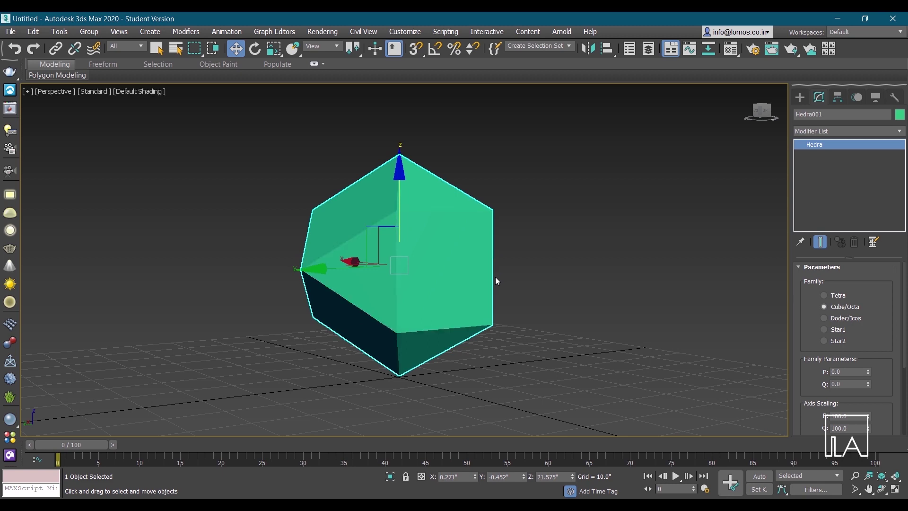
middle_click_drag(472, 284, 549, 354, "alt")
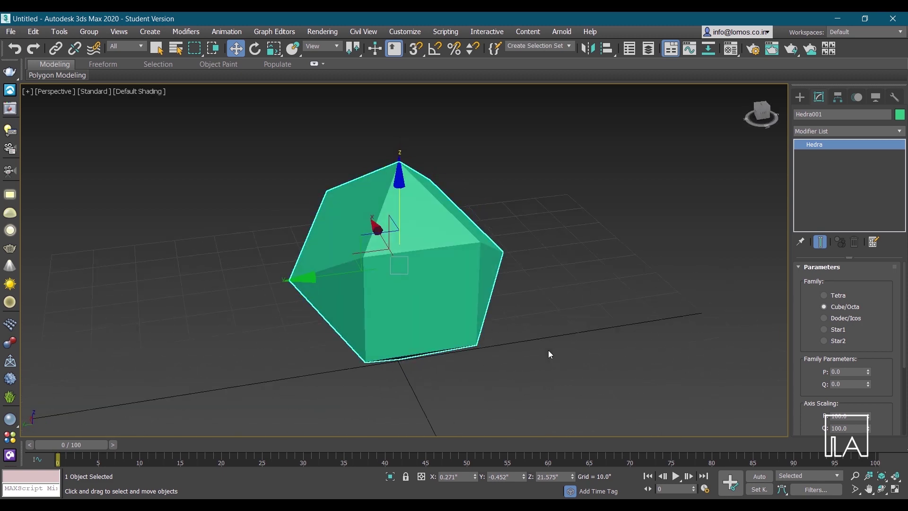
Try Family Parameter P at 0.14 on the hedra and return it to 0.
mouse_move(868, 373)
left_mouse_down()
mouse_move(871, 355)
mouse_move(876, 362)
left_mouse_up()
double_click(857, 374)
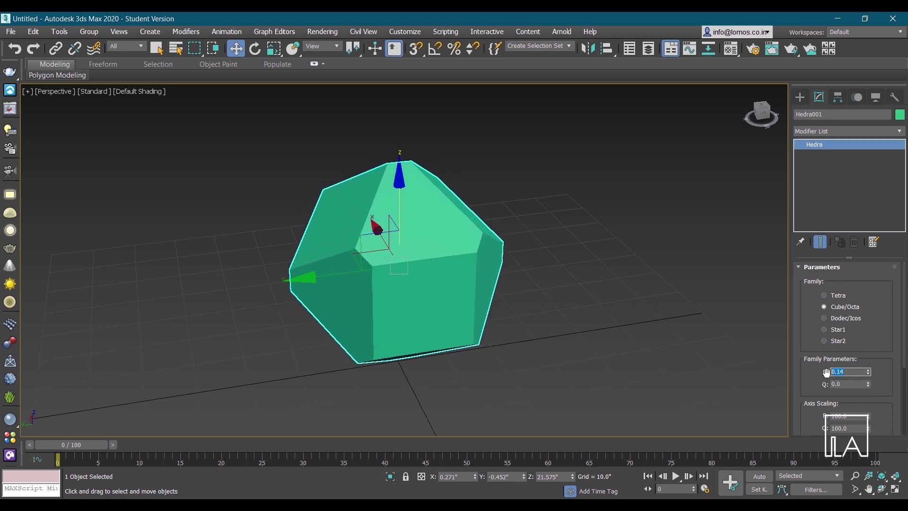
type("0")
key("Return")
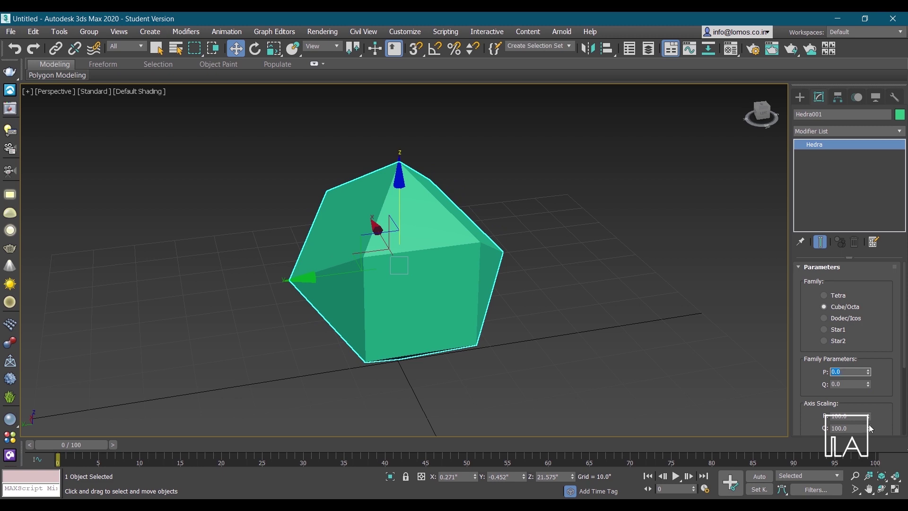
Try the Cube/Octa hedra with Axis Scaling Q at 139.5 and R at 159.5.
left_click_drag(867, 427, 877, 331)
scroll(905, 363, "down", 3)
scroll(871, 390, "down", 2)
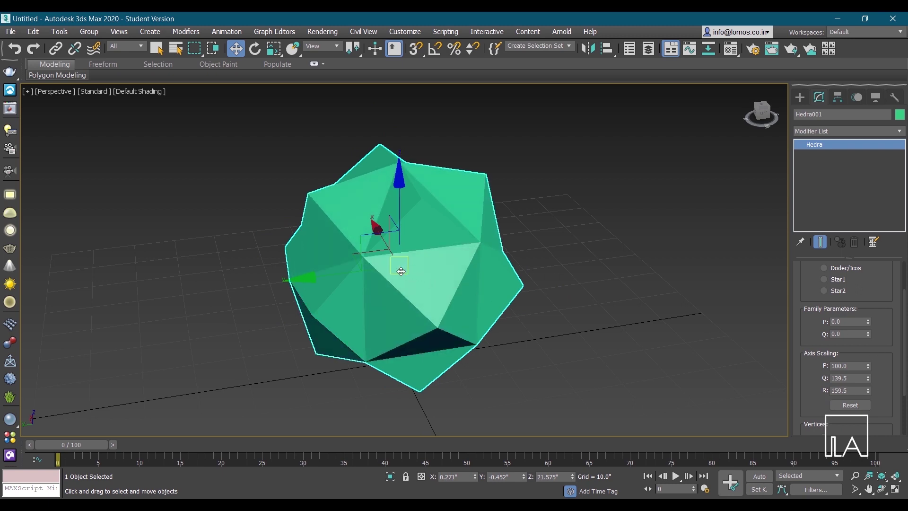
scroll(382, 268, "up", 3)
scroll(336, 259, "up", 2)
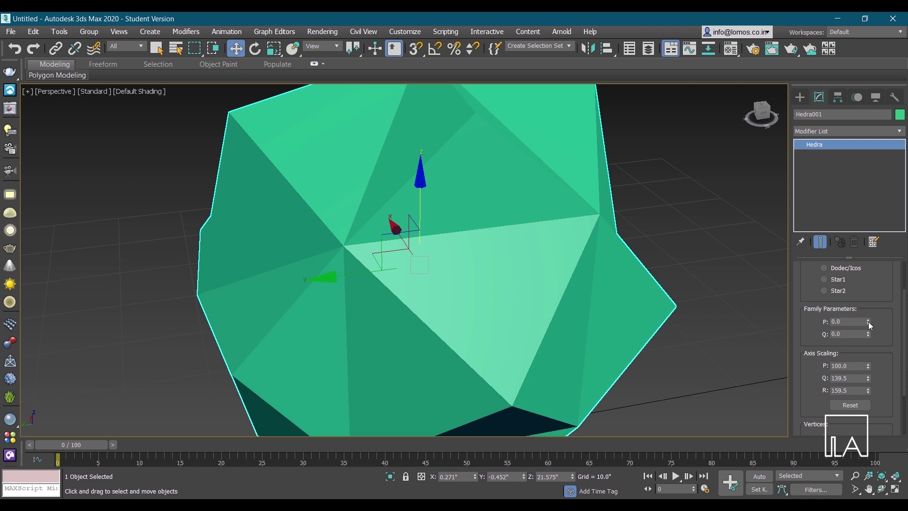
Try Family Parameters P 0.28 and Q 0.27 on the hedra, together with Axis Scaling P at 155.5.
mouse_move(868, 321)
left_mouse_down()
mouse_move(872, 307)
mouse_move(869, 329)
mouse_move(873, 320)
left_mouse_up()
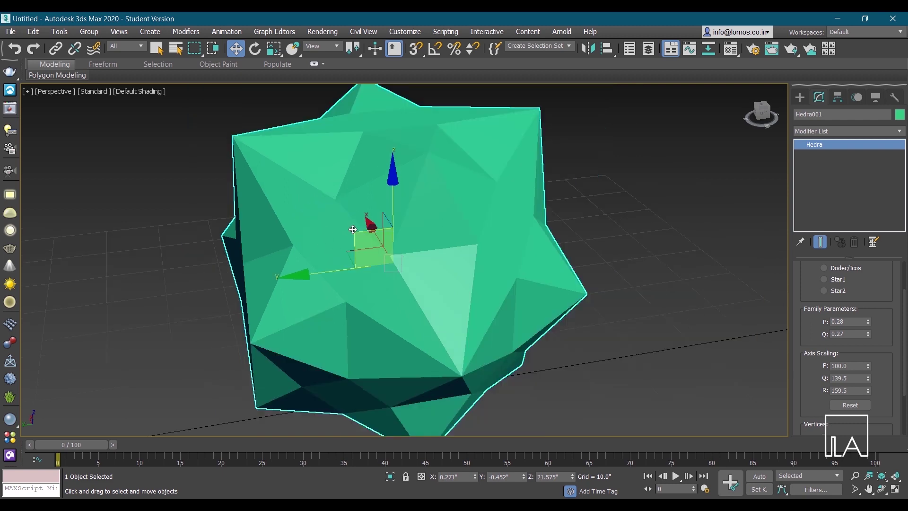
key("z")
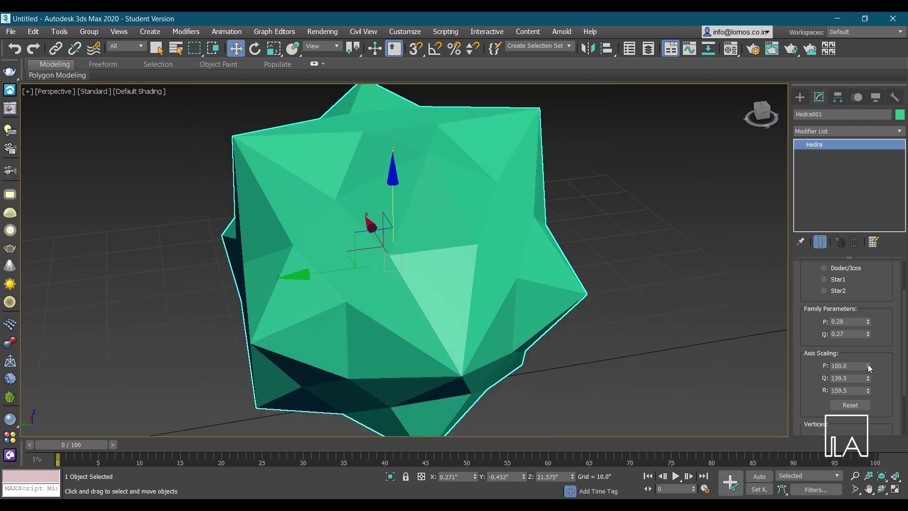
left_click_drag(869, 366, 880, 310)
scroll(628, 294, "down", 5)
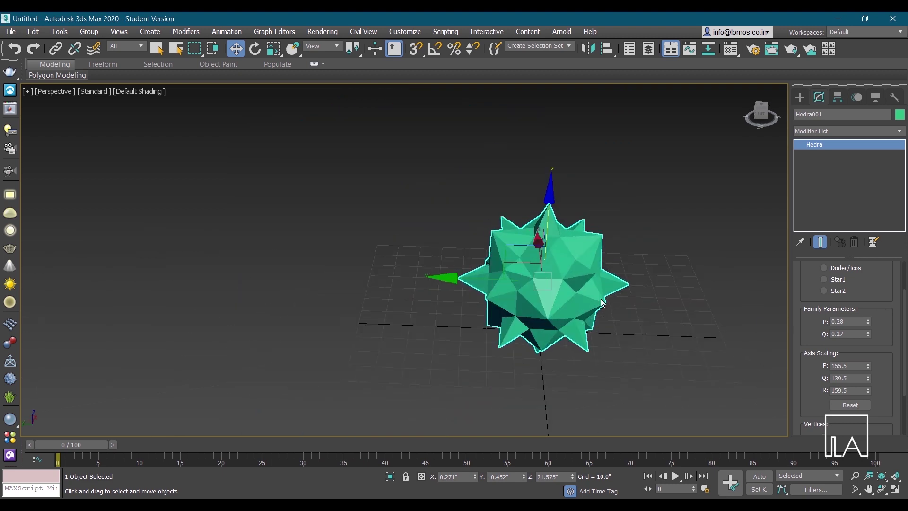
middle_click_drag(628, 294, 583, 277, "alt")
scroll(580, 274, "up", 4)
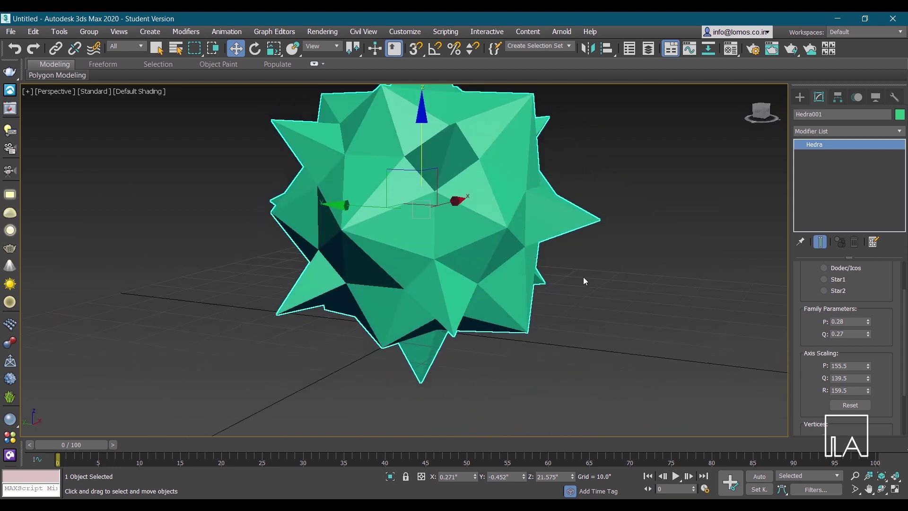
Set both Family Parameters P and Q to 0 and reset the hedra's Axis Scaling.
left_click_drag(864, 322, 816, 324)
type("0")
key("Return")
key("Tab")
type("0")
key("Return")
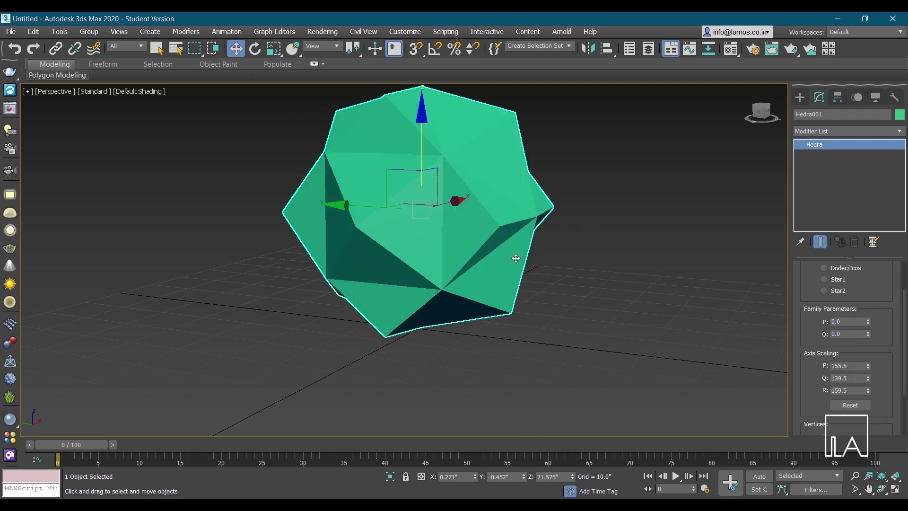
left_click(853, 405)
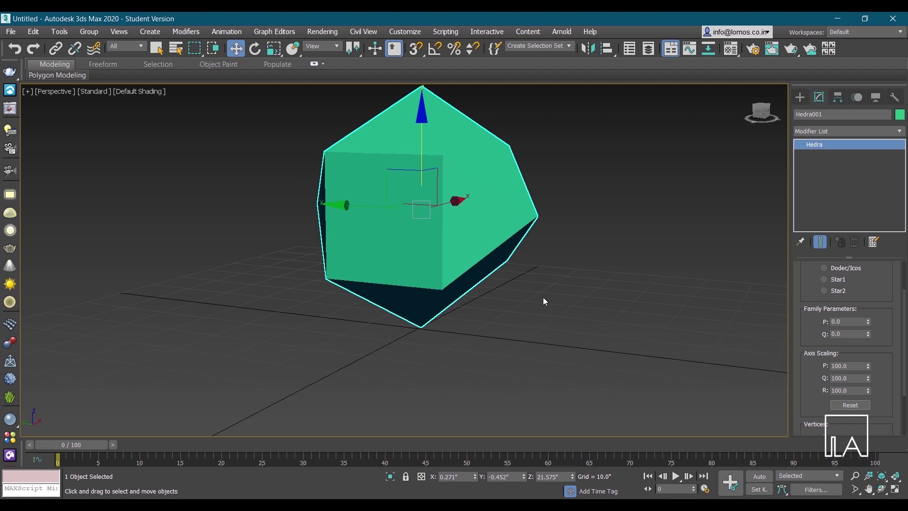
Change the hedra's family to Dodec/Icos.
middle_click_drag(543, 301, 676, 330, "alt")
middle_click_drag(519, 332, 811, 322, "alt")
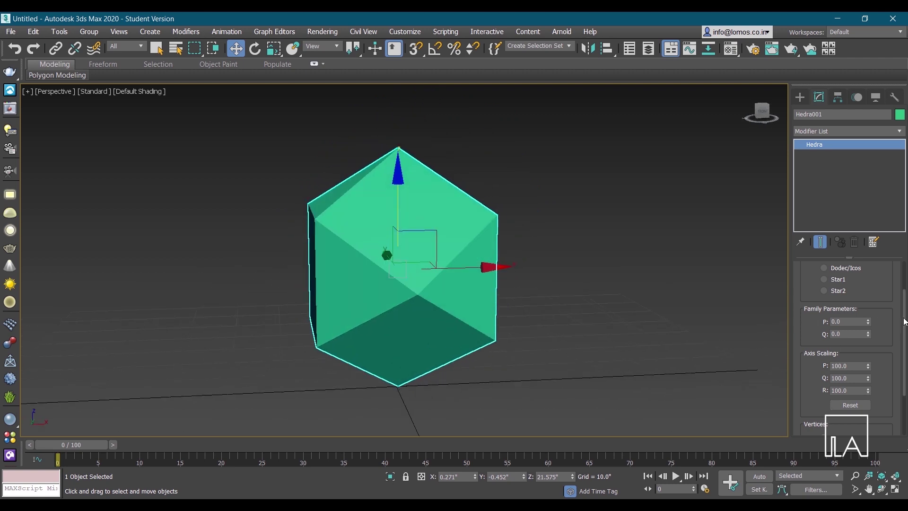
scroll(872, 322, "up", 2)
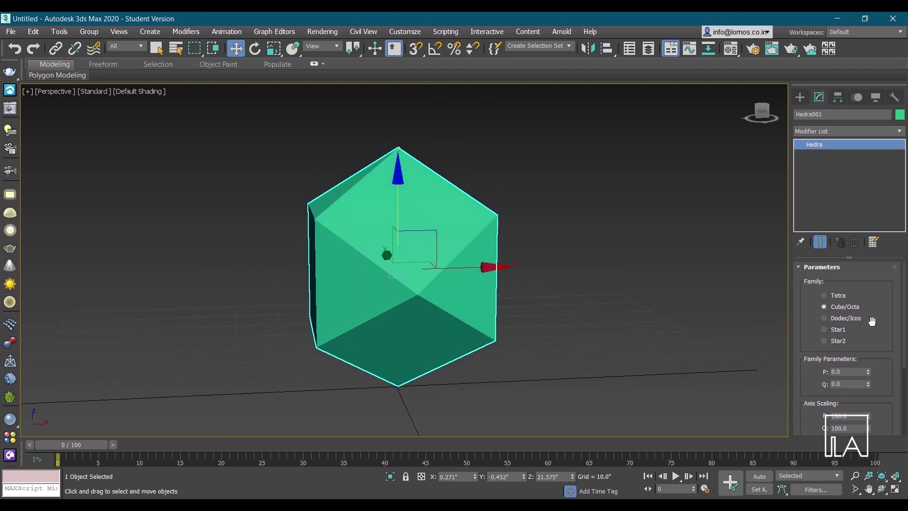
left_click(853, 318)
middle_click_drag(387, 285, 440, 283, "alt")
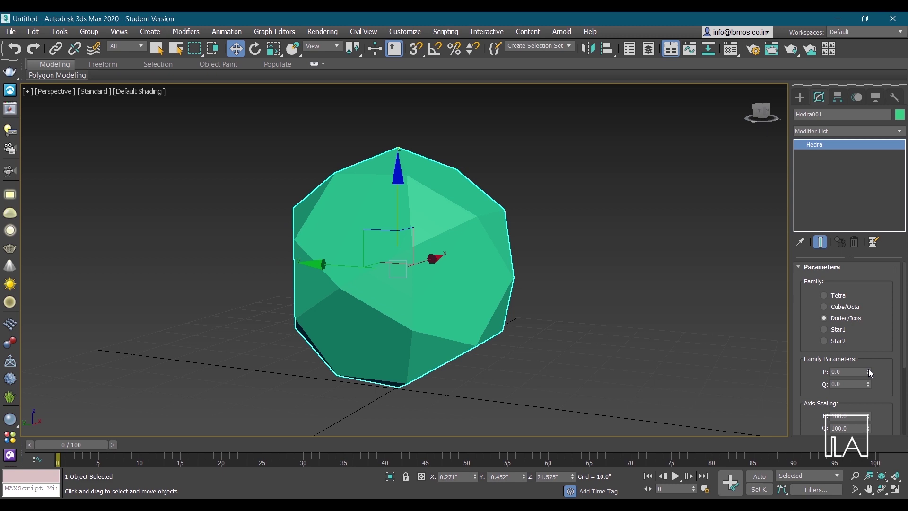
Try the Dodec/Icos hedra with Family Parameter P at 1.0, and return P to 0.
left_click_drag(868, 370, 869, 319)
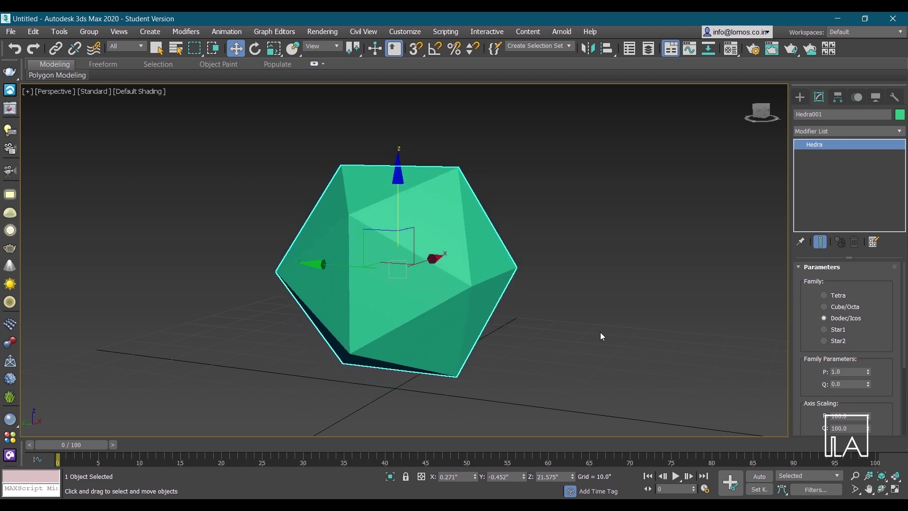
middle_click_drag(375, 261, 395, 268, "alt")
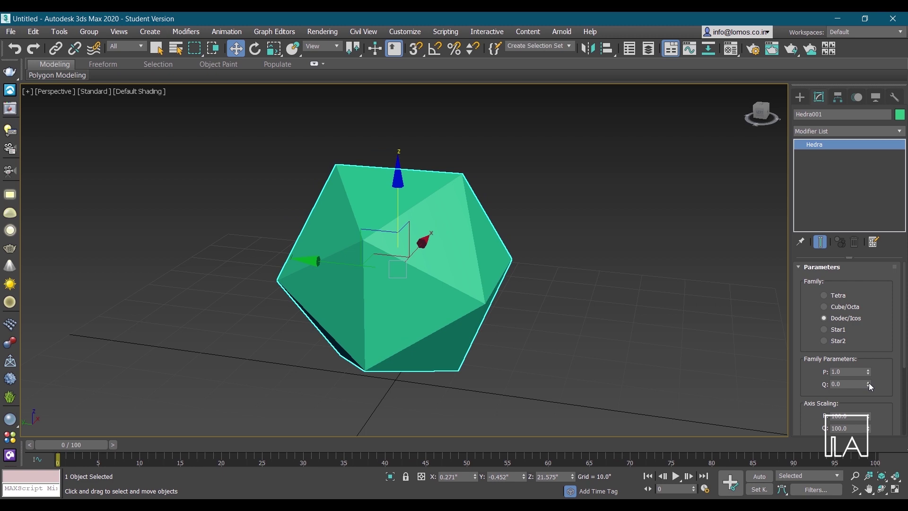
left_click_drag(868, 382, 870, 354)
right_click(869, 354)
right_click(870, 354)
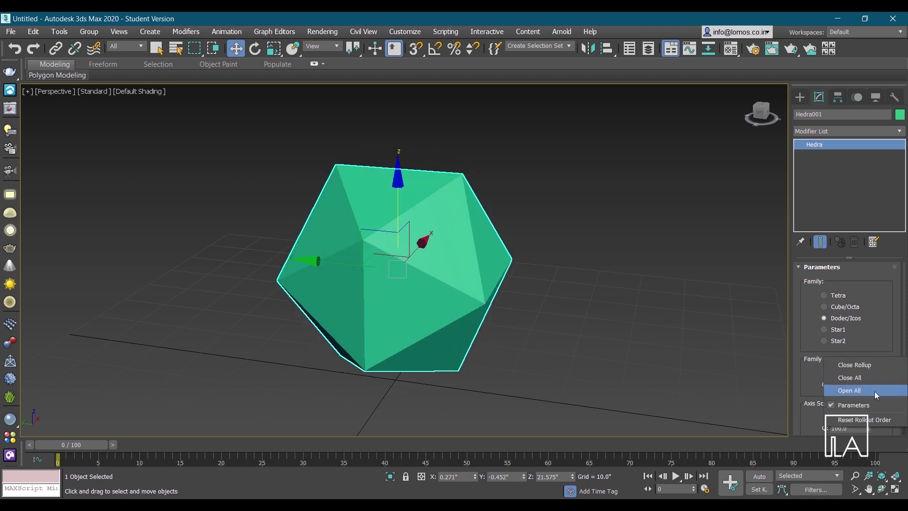
left_click(874, 391)
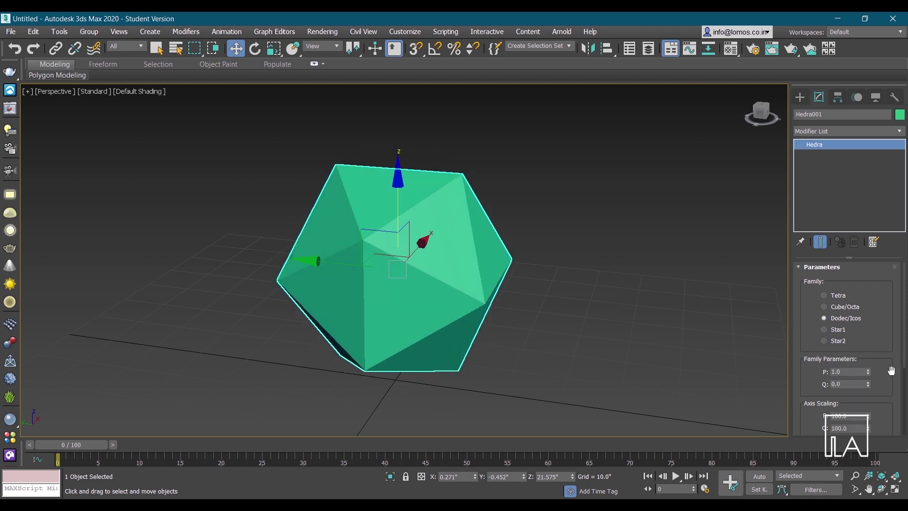
left_click_drag(869, 382, 885, 401)
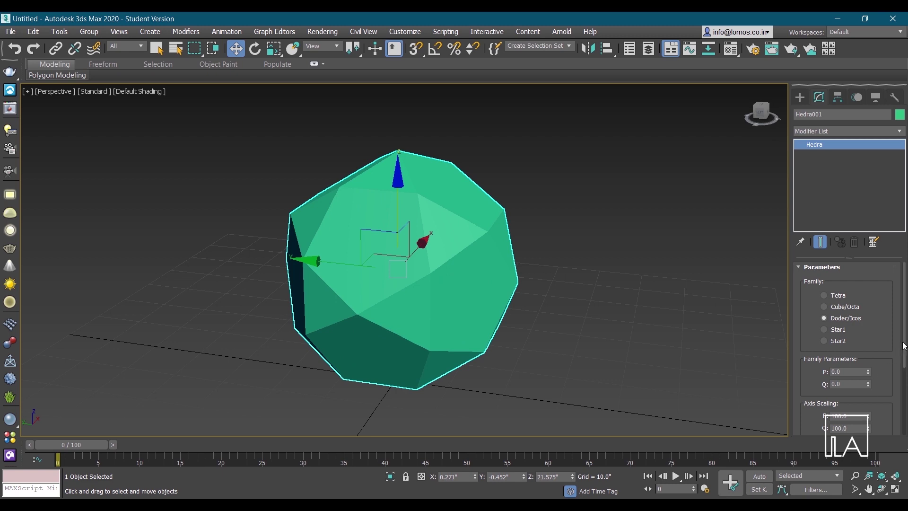
Set the hedra's Axis Scaling to P 115.0, Q 125.0, R 123.5 and its Family Parameters to P 0.23, Q 0.33.
scroll(904, 346, "down", 2)
left_click_drag(868, 381, 875, 354)
left_click_drag(868, 322, 867, 327)
left_click(868, 336)
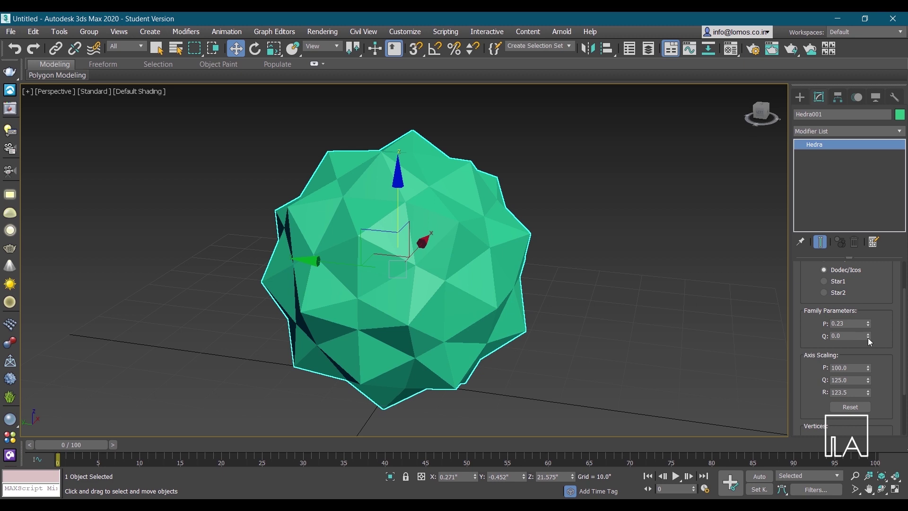
left_click_drag(868, 337, 870, 323)
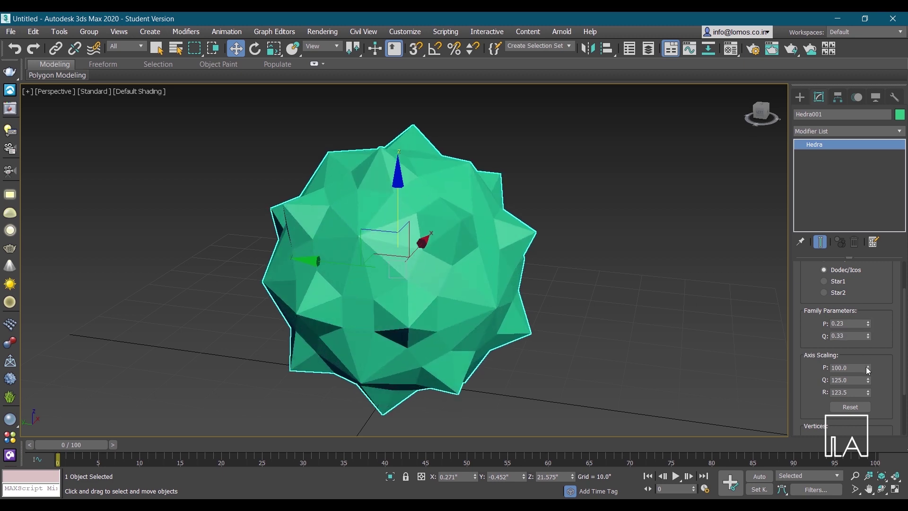
left_click_drag(868, 370, 868, 362)
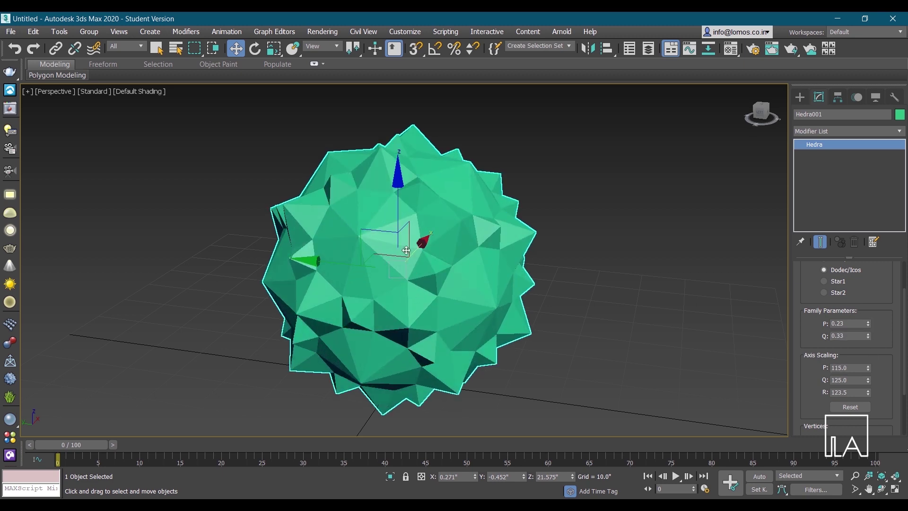
Examine the spiky Dodec/Icos hedra from several sides in edged-faces, wireframe and default shading.
middle_click_drag(406, 250, 365, 267, "alt")
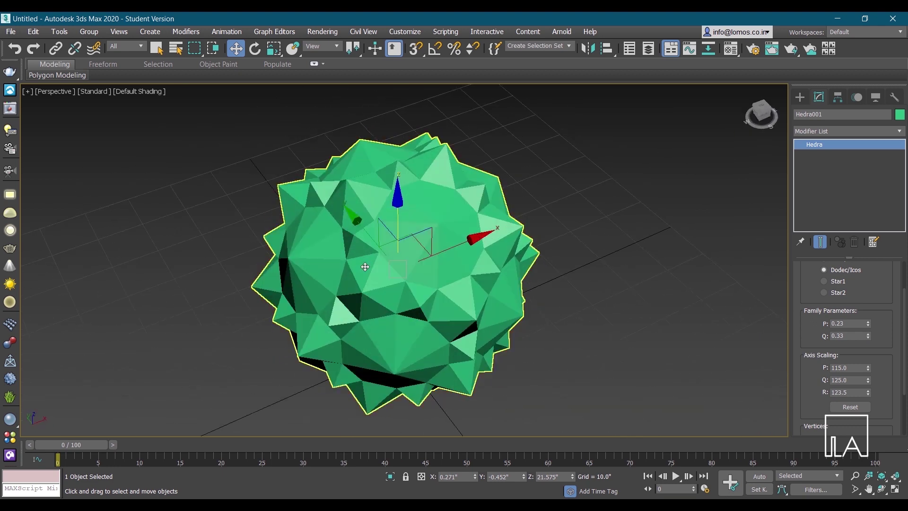
key("F4")
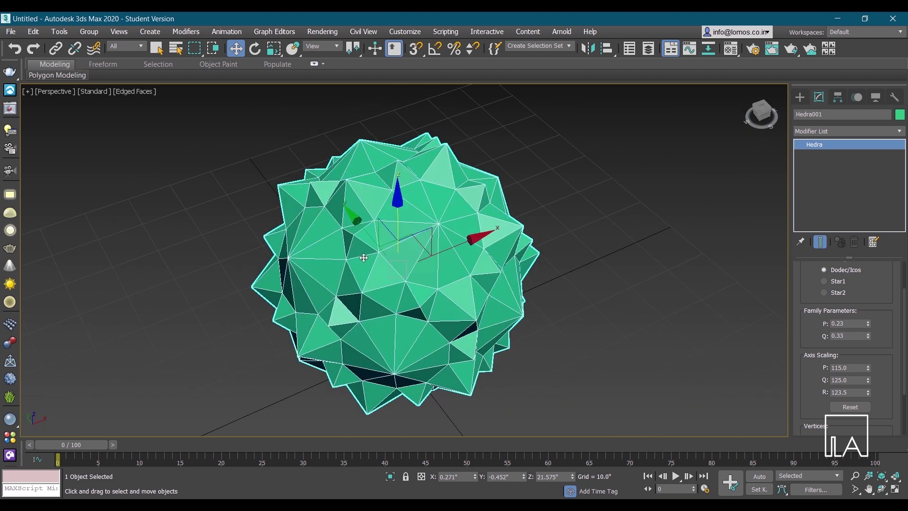
key("F3")
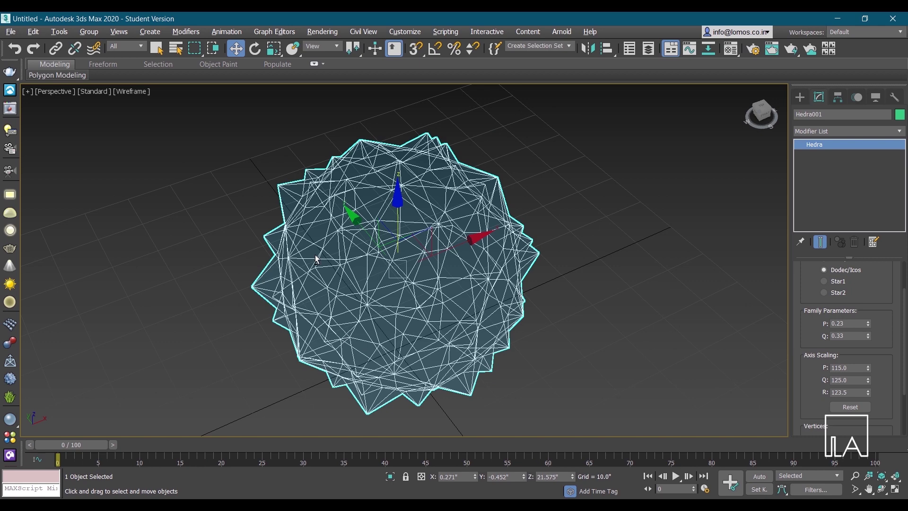
middle_click_drag(317, 260, 333, 234, "alt")
left_click_drag(867, 380, 873, 449)
right_click(874, 449)
middle_click_drag(426, 331, 657, 339, "alt")
key("F4")
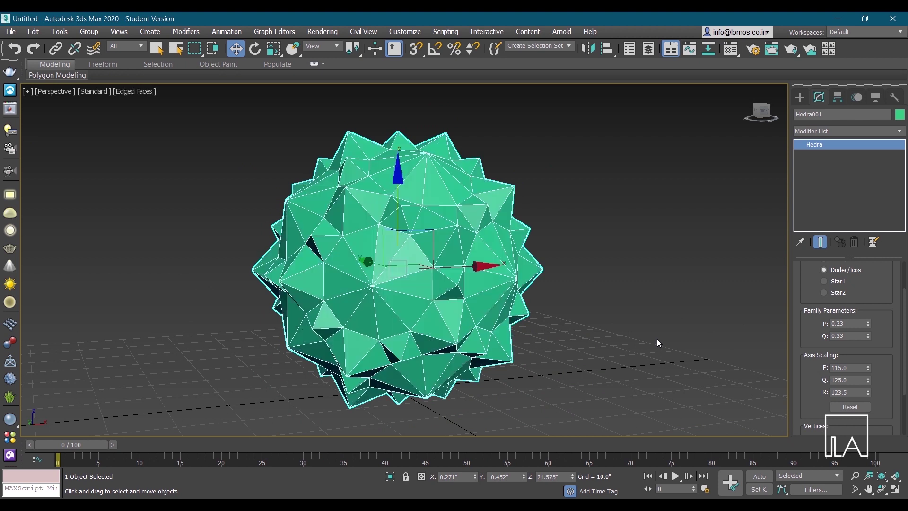
middle_click_drag(605, 296, 568, 307, "alt")
key("F4")
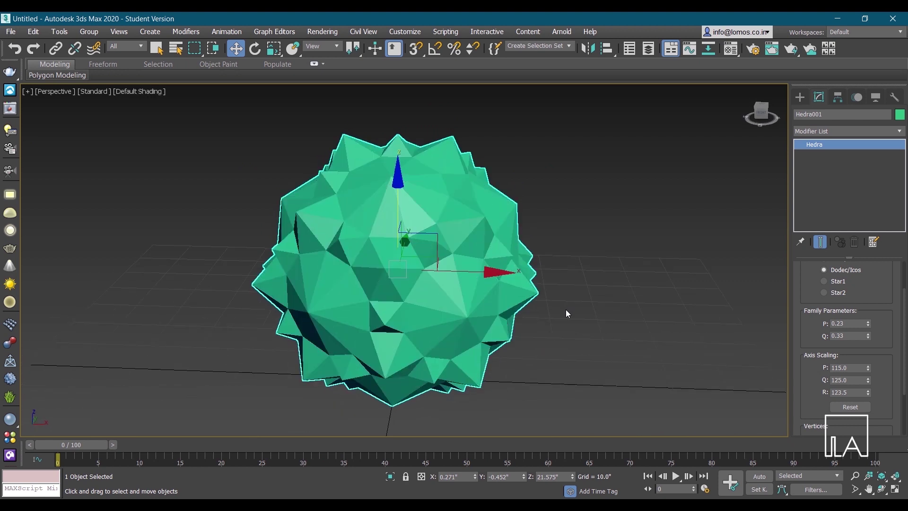
middle_click_drag(473, 279, 422, 267, "alt")
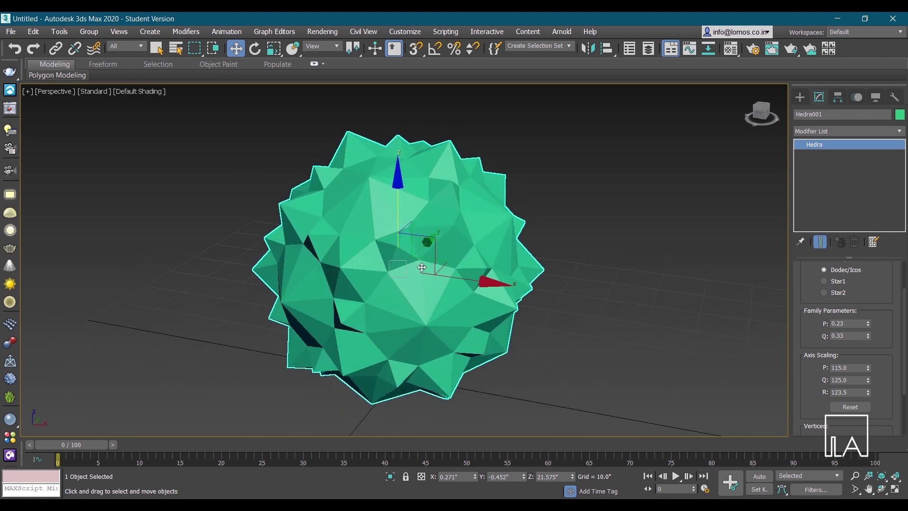
Try the Star1 and Star2 families on the hedra, and switch its family to Cube/Octa.
left_click(837, 282)
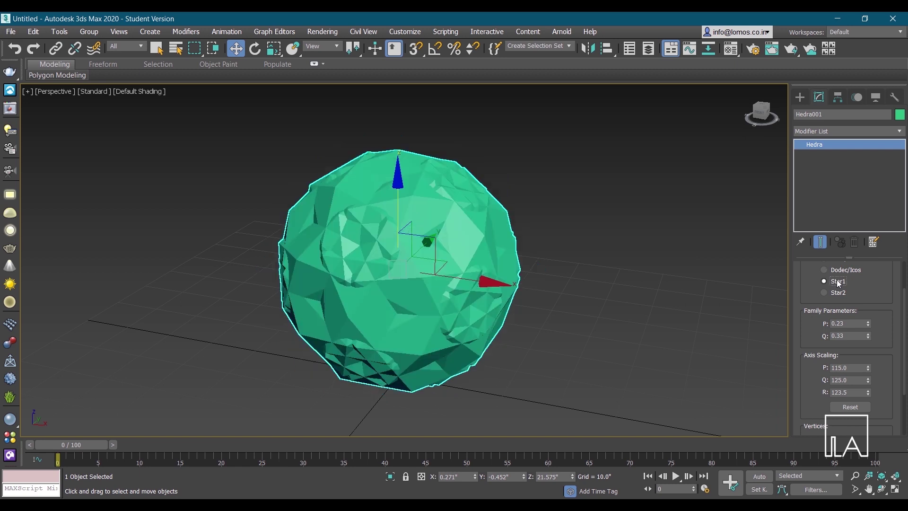
left_click(839, 293)
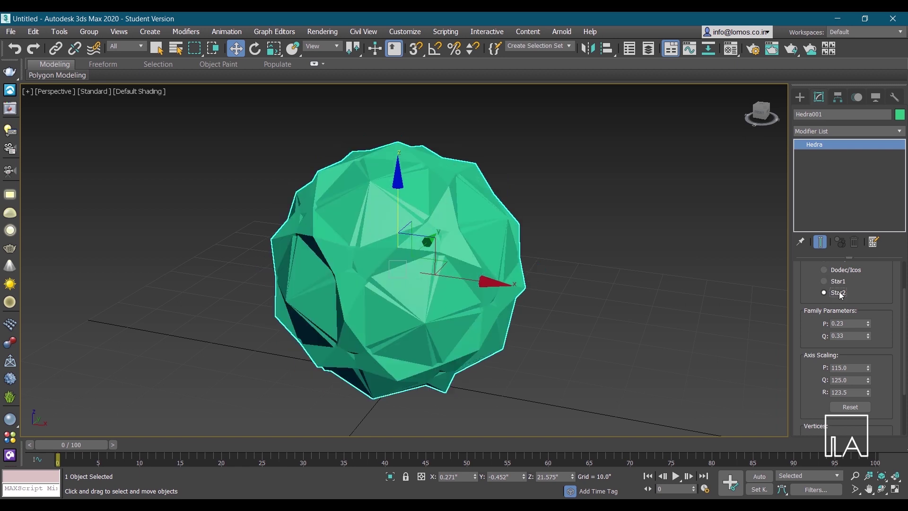
scroll(841, 293, "up", 1)
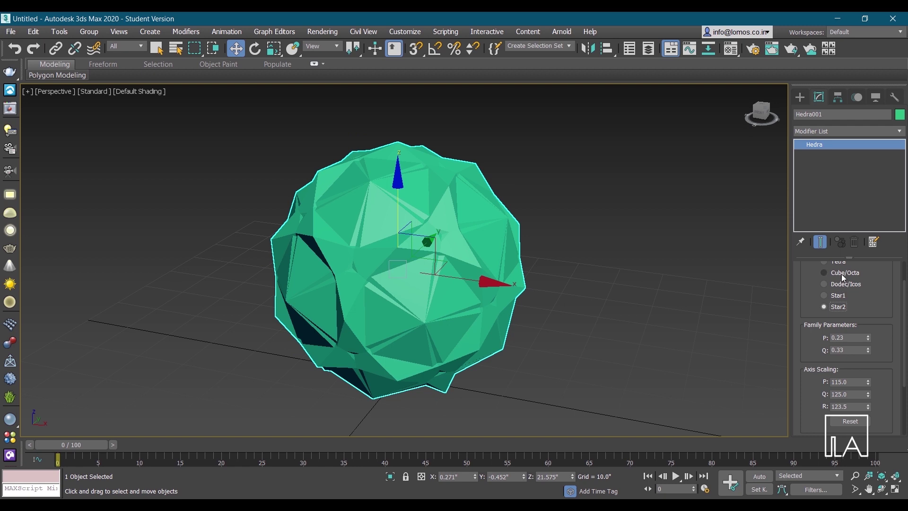
left_click(841, 274)
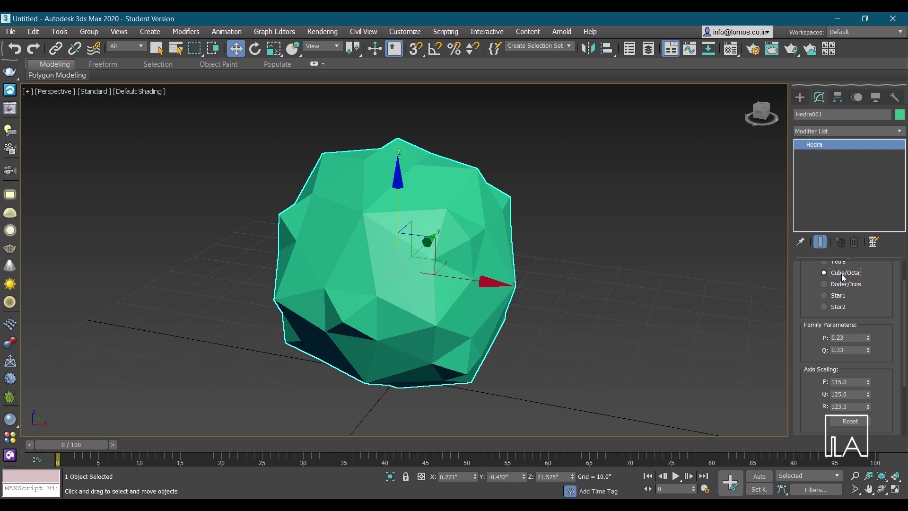
left_click(470, 152)
left_click(456, 187)
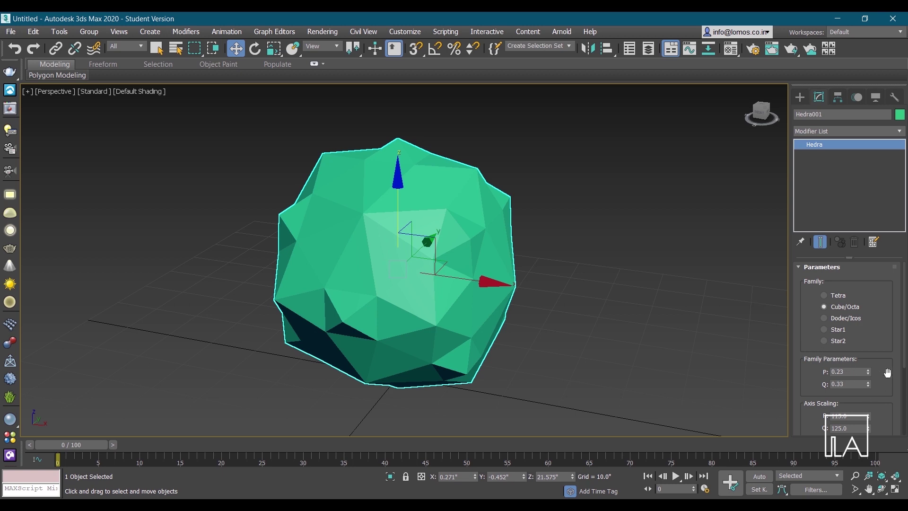
Switch the hedra to the Dodec/Icos family, set Family Parameters P and Q to 0, and reset its Axis Scaling.
left_click(852, 319)
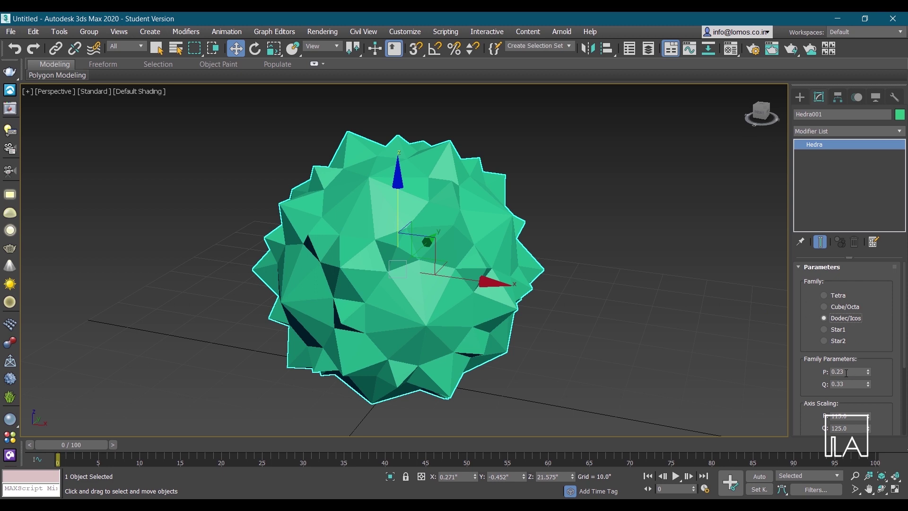
left_click_drag(847, 371, 816, 372)
type("0")
key("Return")
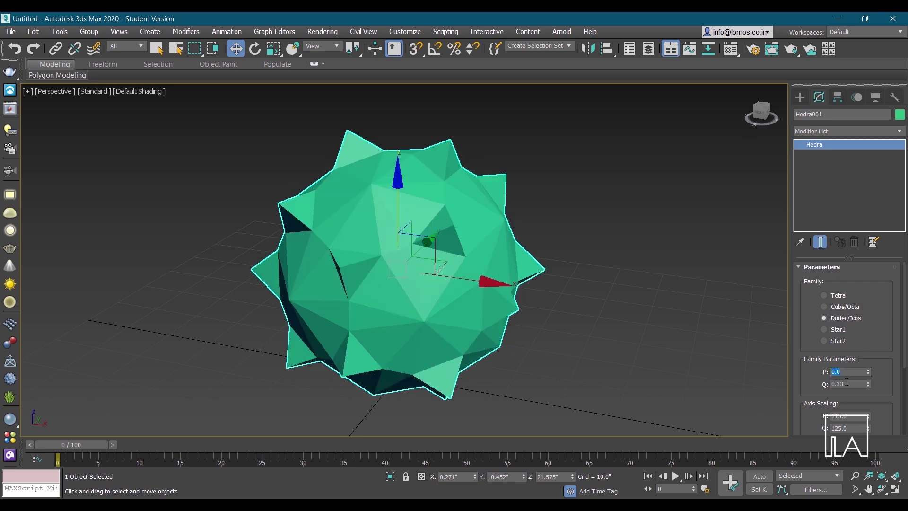
left_click_drag(844, 384, 818, 384)
type("0")
key("Return")
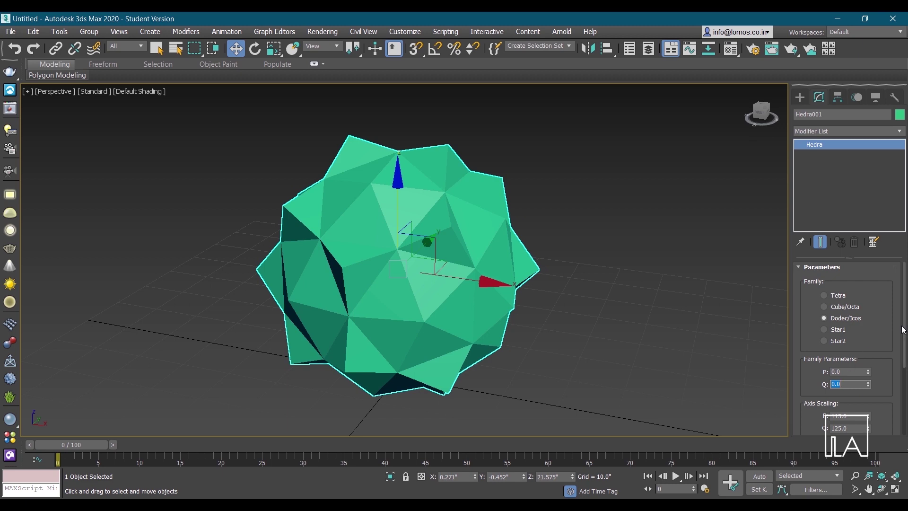
left_click_drag(903, 330, 903, 376)
left_click(856, 382)
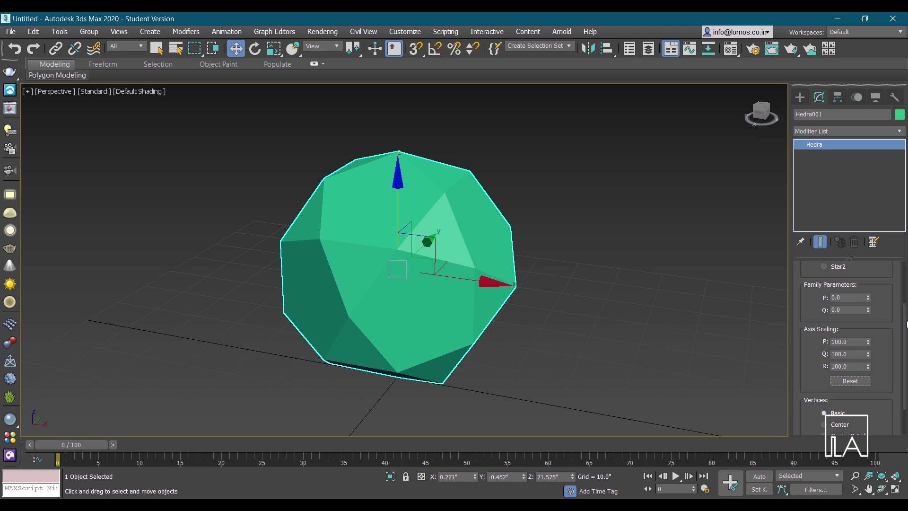
Set the hedra's Family Parameters to P 0.8 and Q 0.2.
left_click_drag(904, 320, 903, 306)
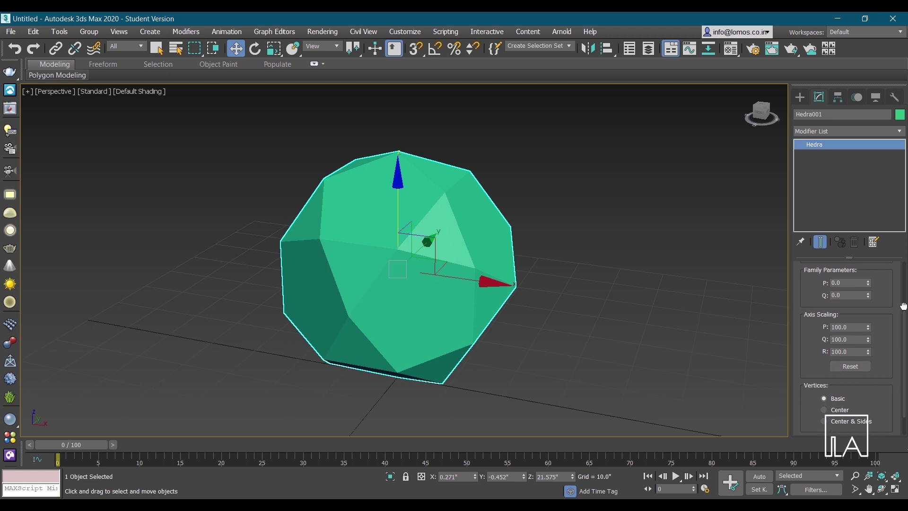
double_click(846, 282)
type("0.8")
key("Return")
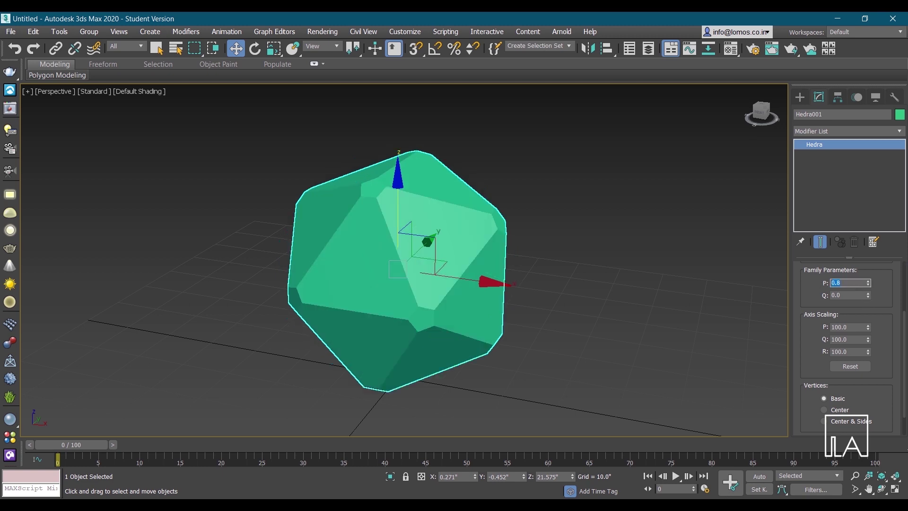
key("Tab")
type(".2")
key("Return")
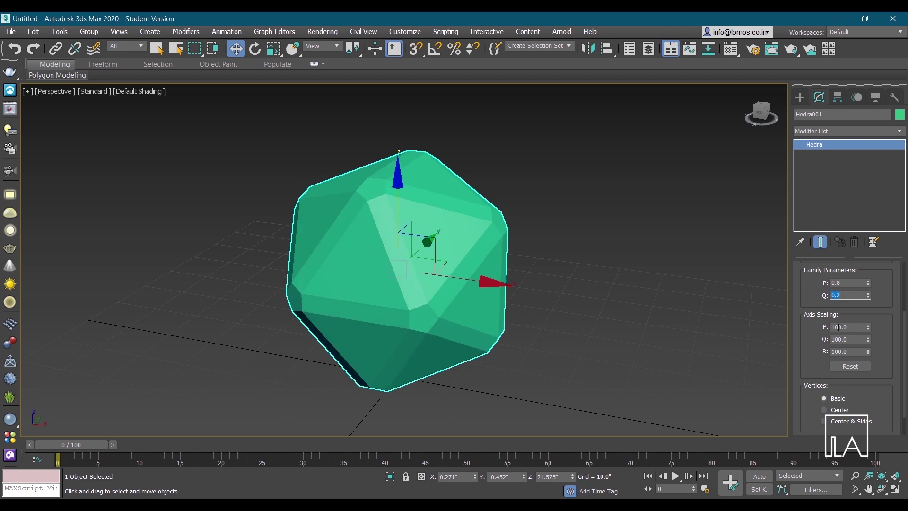
Set the hedra's Axis Scaling to P 112, Q 133 and R 127.
double_click(856, 327)
type("112")
key("Return")
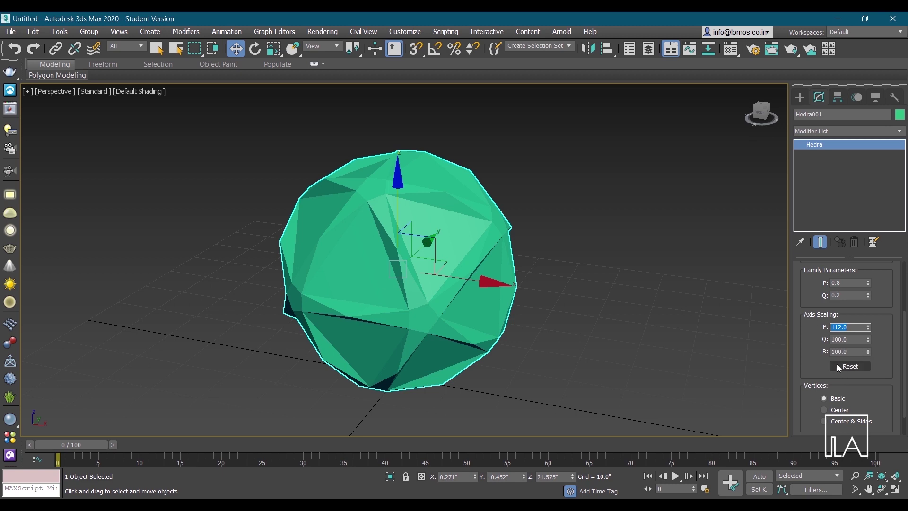
key("Tab")
type("1")
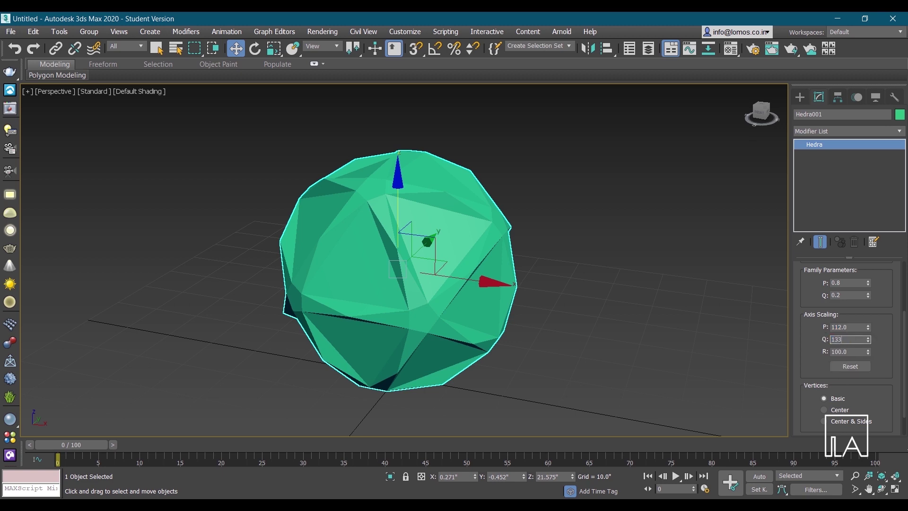
key("Return")
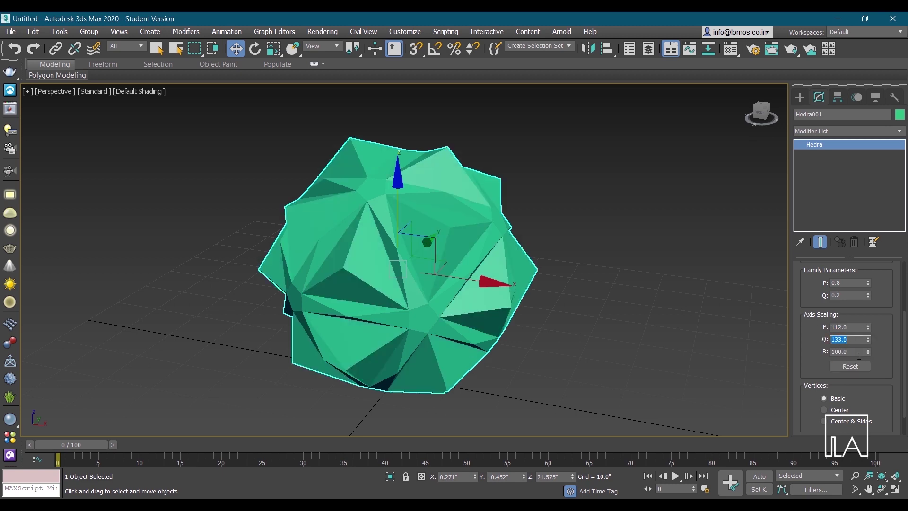
key("Tab")
type("127")
key("Return")
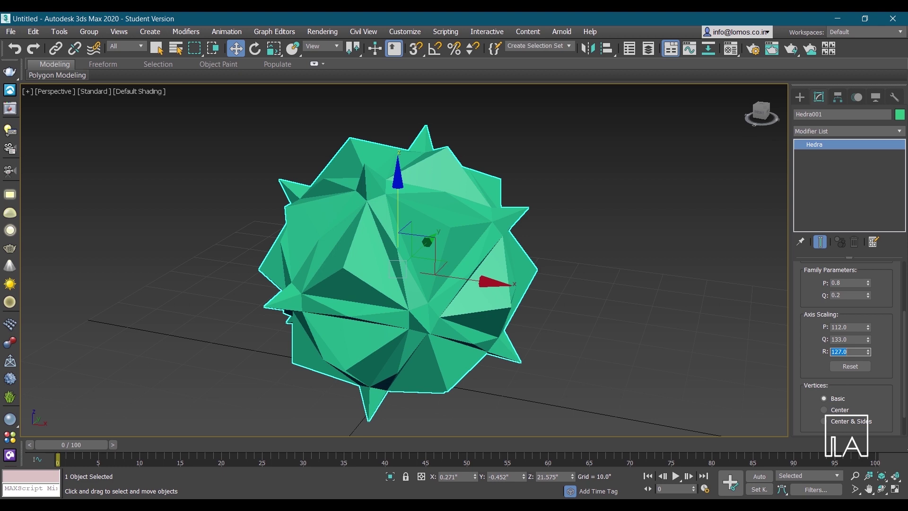
Flatten the hedra along its X axis to about 35 percent and show it in the Left view ready to move.
middle_click_drag(558, 345, 548, 307, "alt")
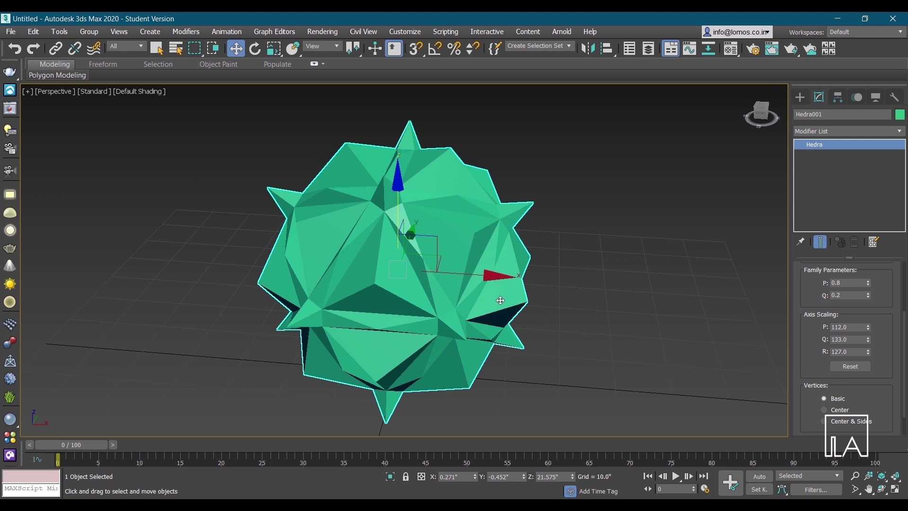
middle_click_drag(500, 299, 487, 298, "alt")
key("r")
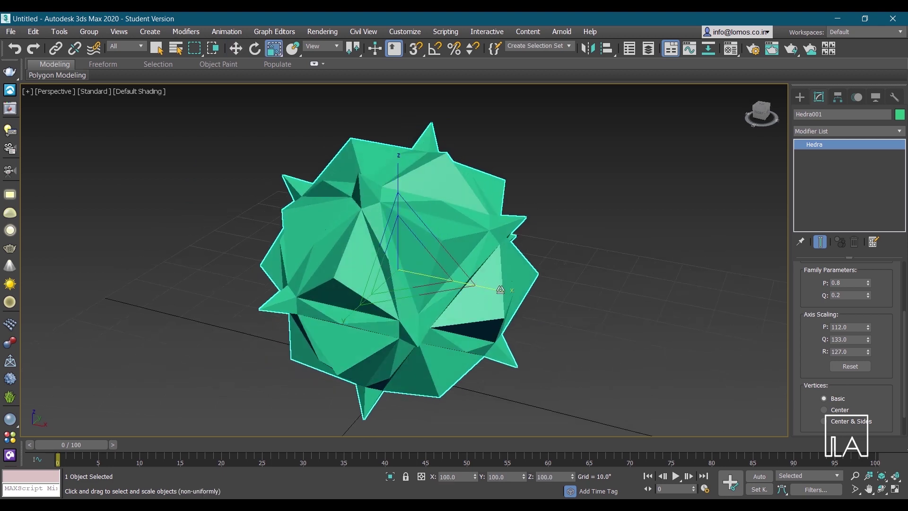
left_click_drag(500, 290, 447, 271)
middle_click_drag(465, 338, 399, 319, "alt")
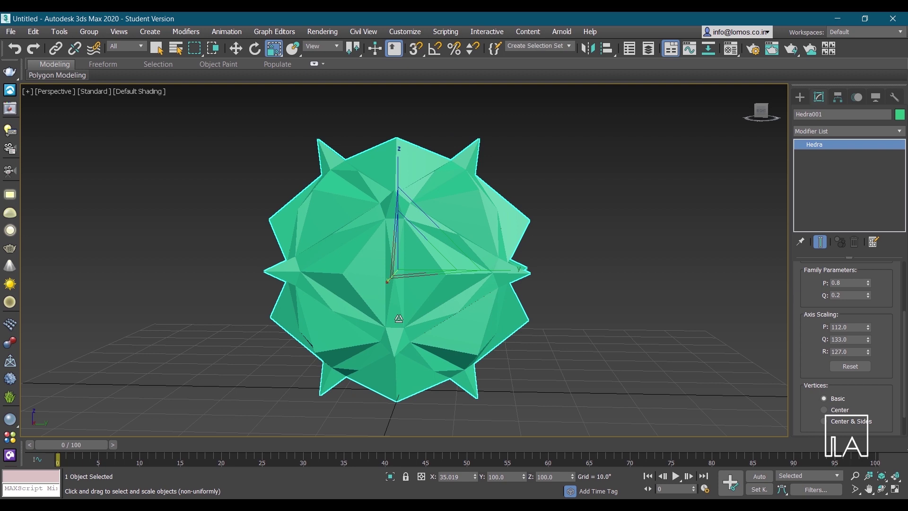
key("l")
key("w")
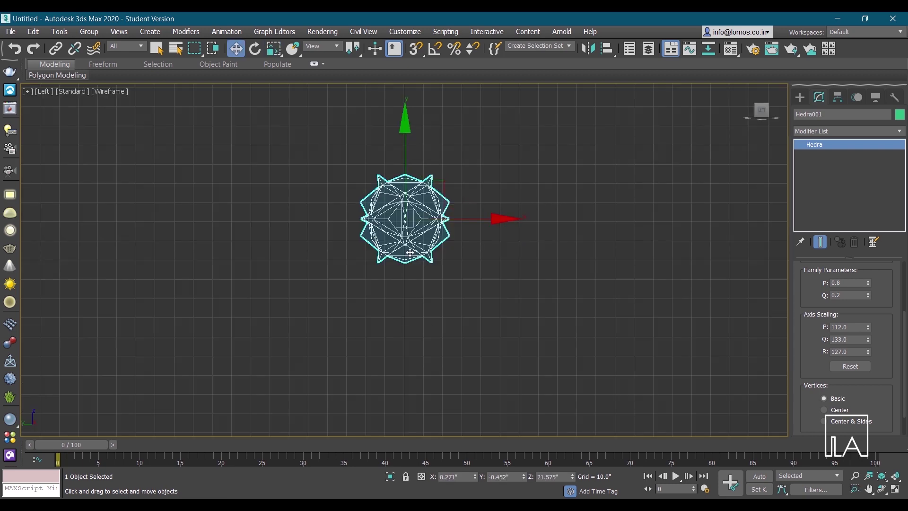
scroll(421, 208, "up", 3)
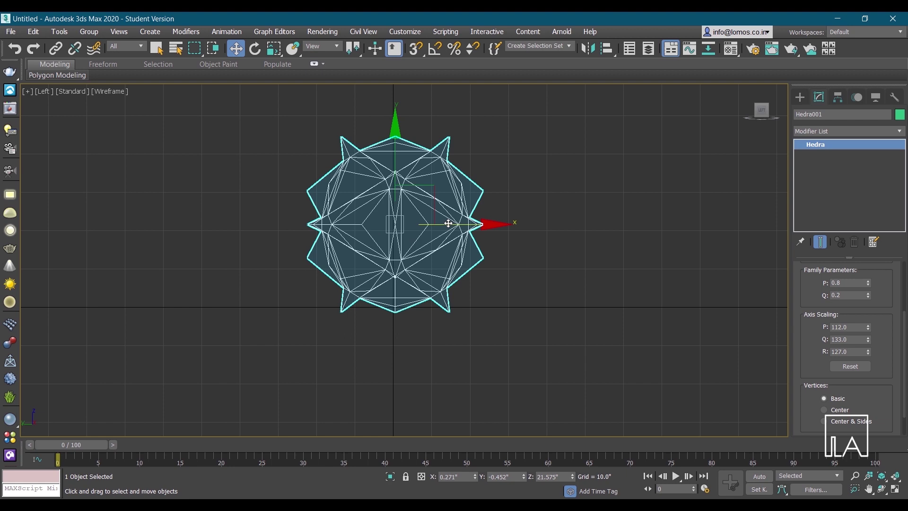
Try a copy of the flattened hedra beside the original along the horizontal axis, and delete that copy.
mouse_move(450, 223)
left_mouse_down("shift")
mouse_move(620, 235)
mouse_move(598, 233)
left_mouse_up("shift")
left_click(447, 310)
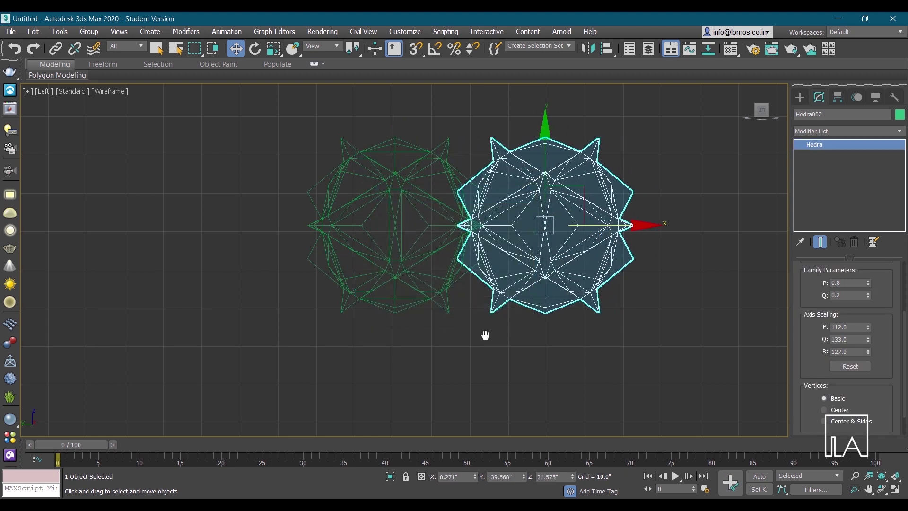
middle_click_drag(643, 119, 644, 153)
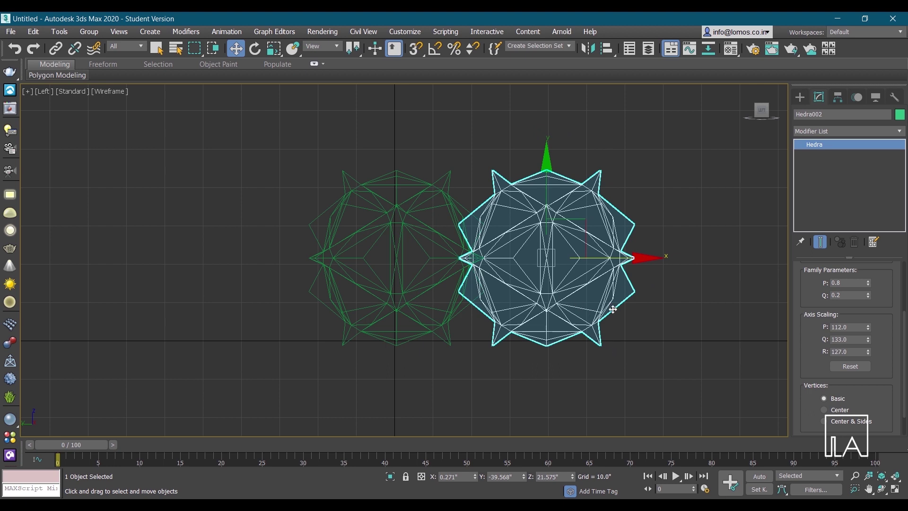
key("Delete")
Clone the original hedra as an instance beside itself, and clone a second instance above, nested between the two.
left_click(386, 301)
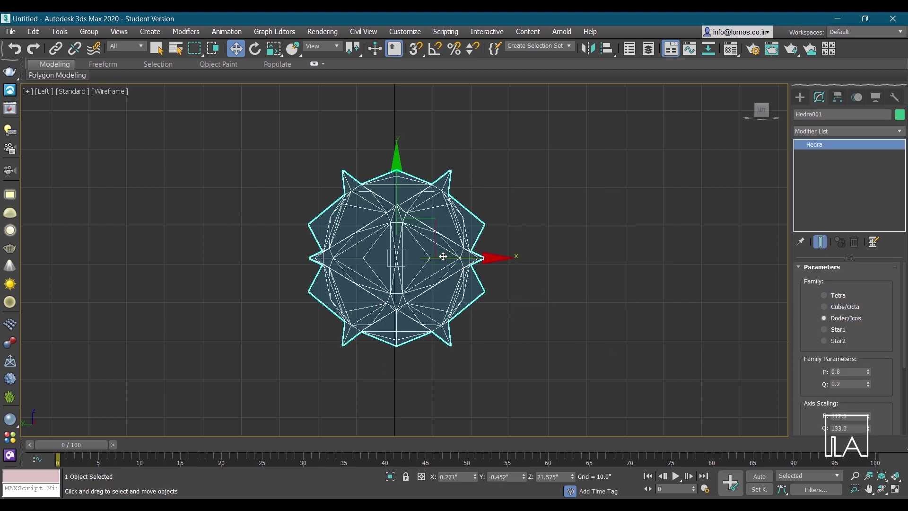
mouse_move(442, 257)
left_mouse_down("shift")
mouse_move(606, 261)
mouse_move(594, 267)
left_mouse_up("shift")
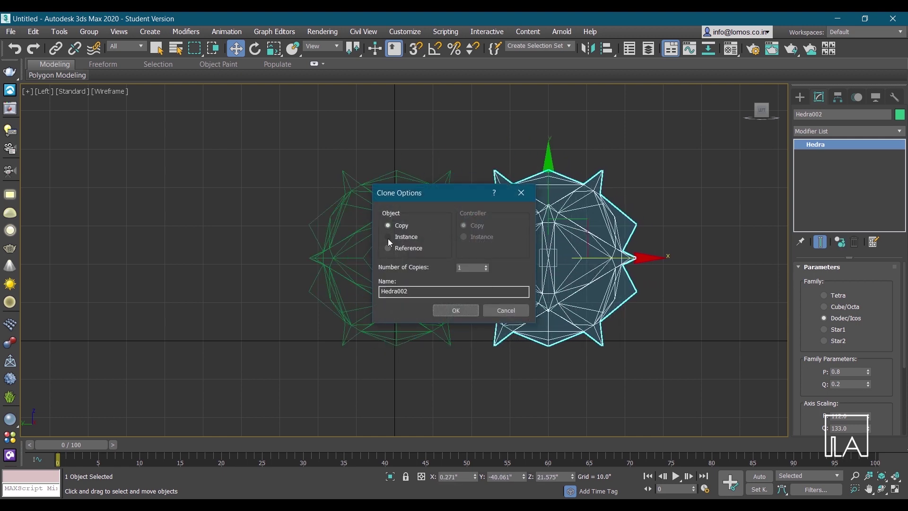
left_click(388, 237)
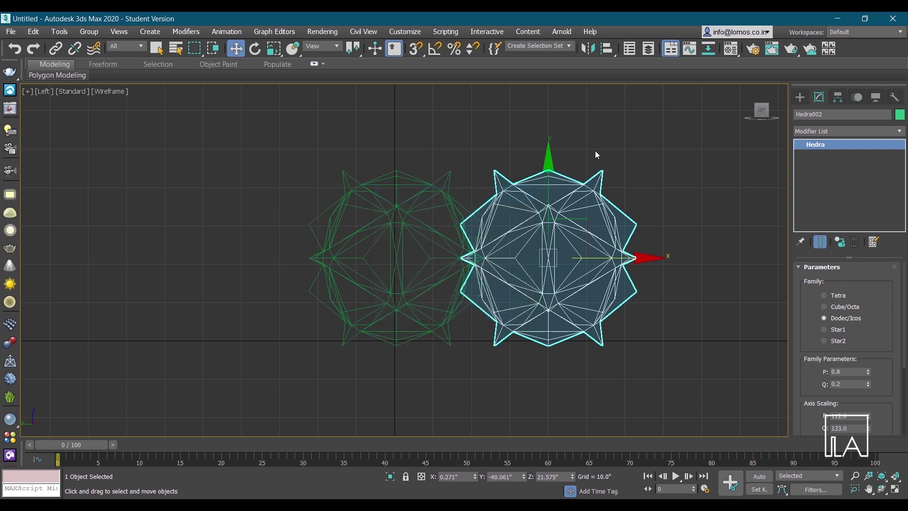
middle_click_drag(548, 321, 538, 383)
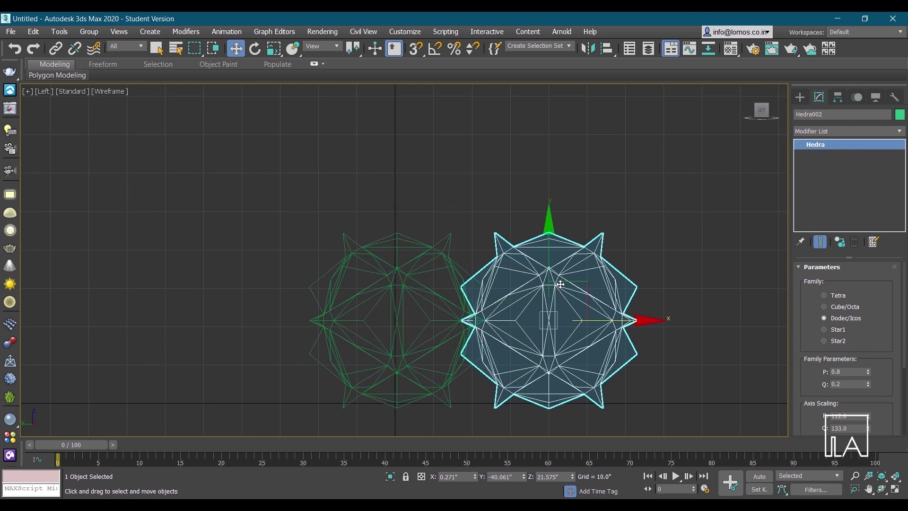
left_click_drag(583, 282, 509, 151, "shift")
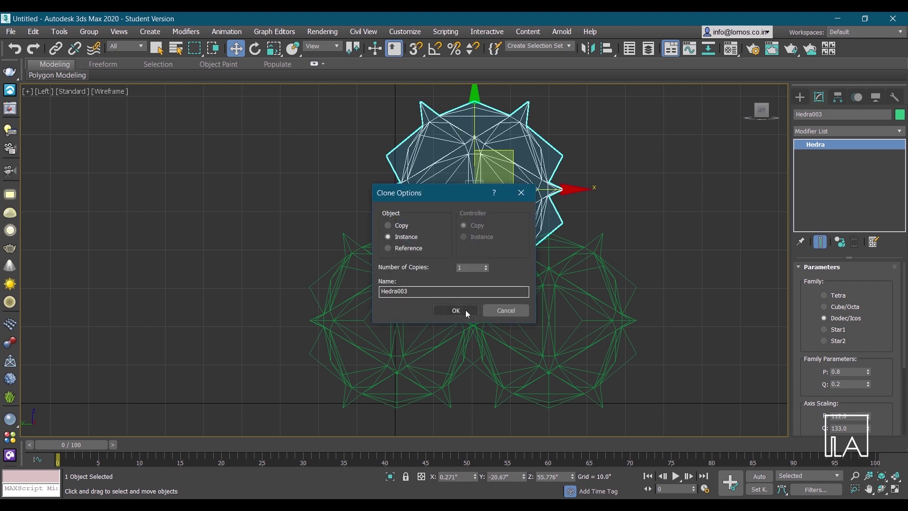
left_click(455, 310)
Select the two cloned hedras and repeat them sideways as five instanced pairs to form two interlocking rows.
left_click(617, 224)
left_click_drag(538, 281, 539, 284)
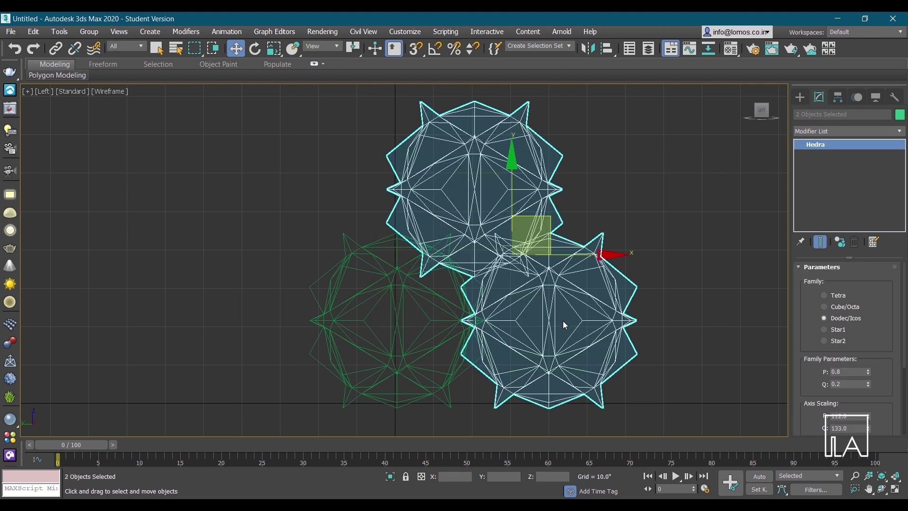
middle_click_drag(563, 320, 412, 326)
scroll(462, 306, "down", 3)
middle_click_drag(482, 302, 446, 301)
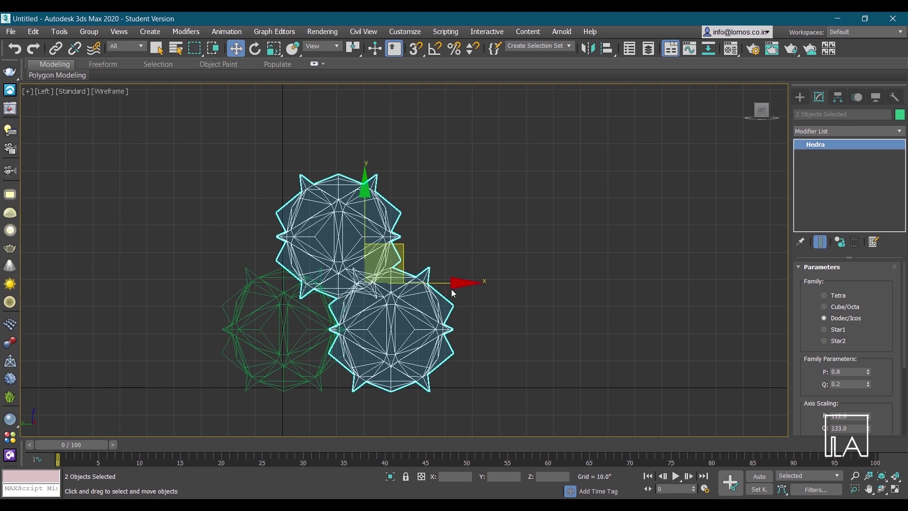
mouse_move(446, 293)
left_mouse_down("shift")
mouse_move(622, 292)
mouse_move(551, 293)
left_mouse_up("shift")
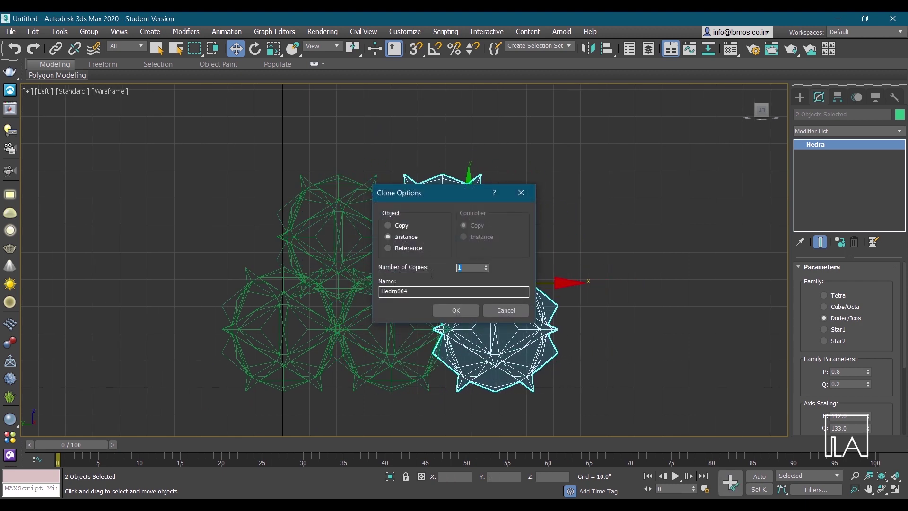
left_click(473, 309)
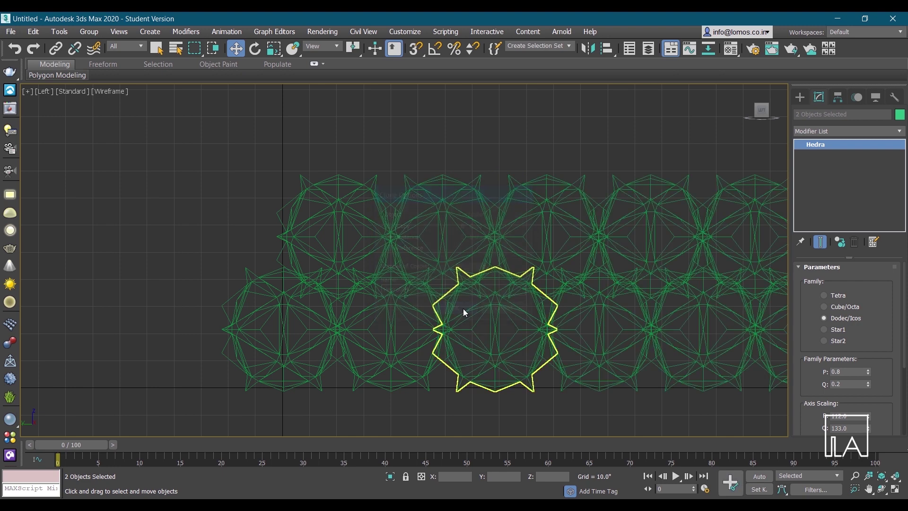
Select both rows of hedras and clone them upward as instances to build a tall honeycomb-like wall panel.
scroll(544, 308, "down", 4)
left_click(567, 293)
scroll(528, 314, "up", 3)
left_click_drag(589, 222, 280, 410)
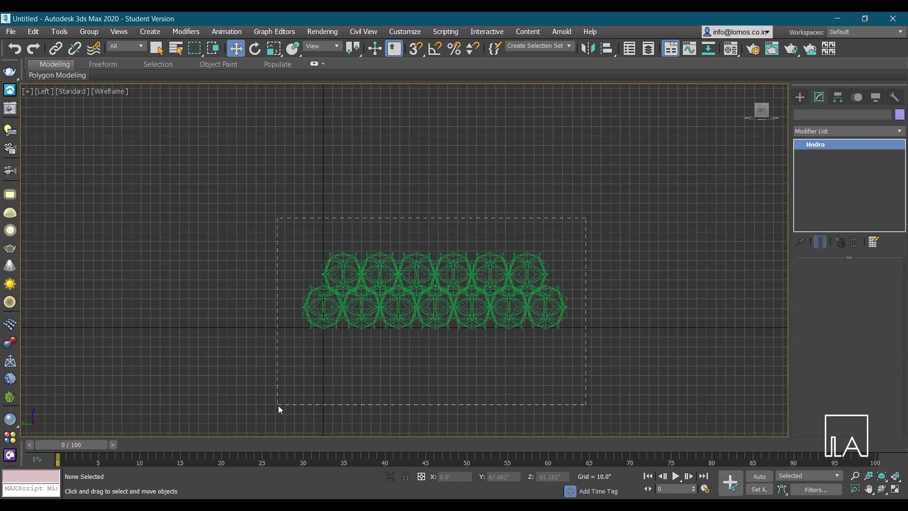
scroll(383, 260, "up", 4)
middle_click_drag(430, 260, 361, 282)
mouse_move(411, 264)
left_mouse_down("shift")
mouse_move(463, 93)
mouse_move(465, 137)
left_mouse_up("shift")
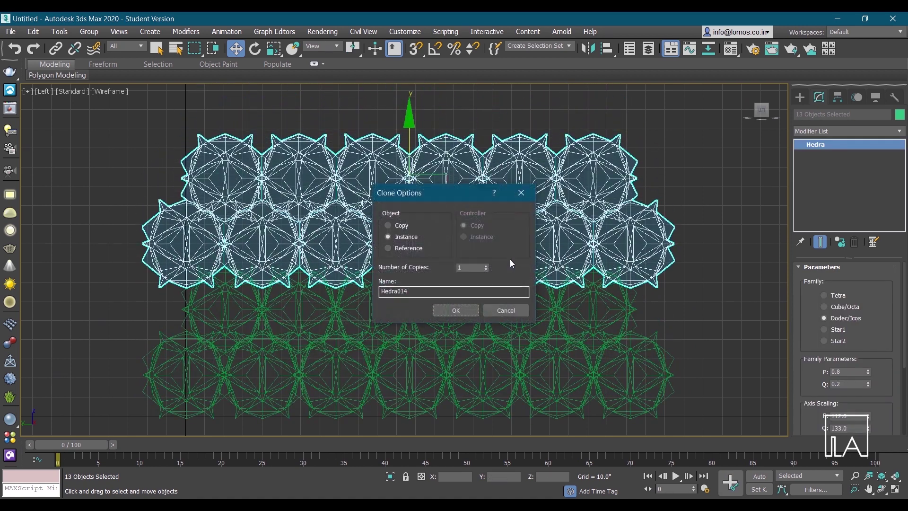
left_click(455, 310)
left_click(684, 211)
Examine the finished hedra panel in the shaded Perspective view from several angles and distances.
key("p")
key("z")
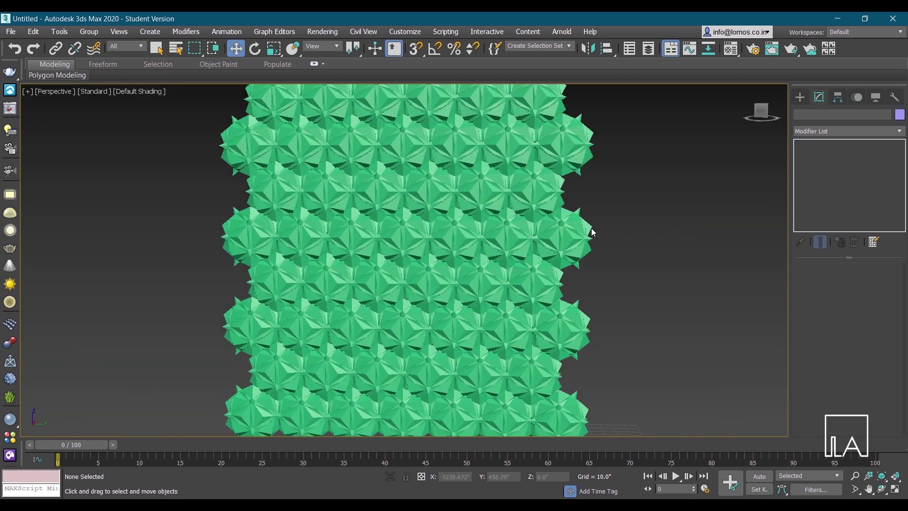
scroll(412, 170, "up", 5)
middle_click_drag(412, 170, 436, 241, "alt")
scroll(449, 262, "down", 2)
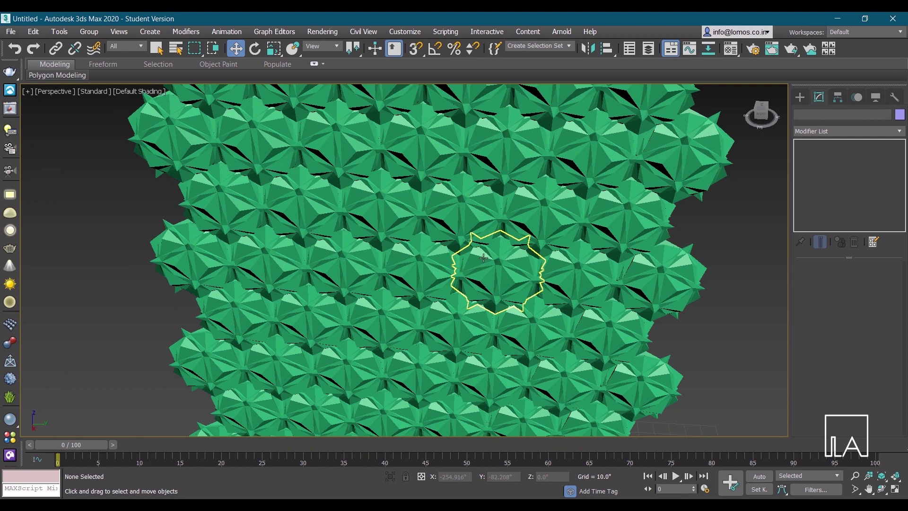
middle_click_drag(470, 204, 334, 253, "alt")
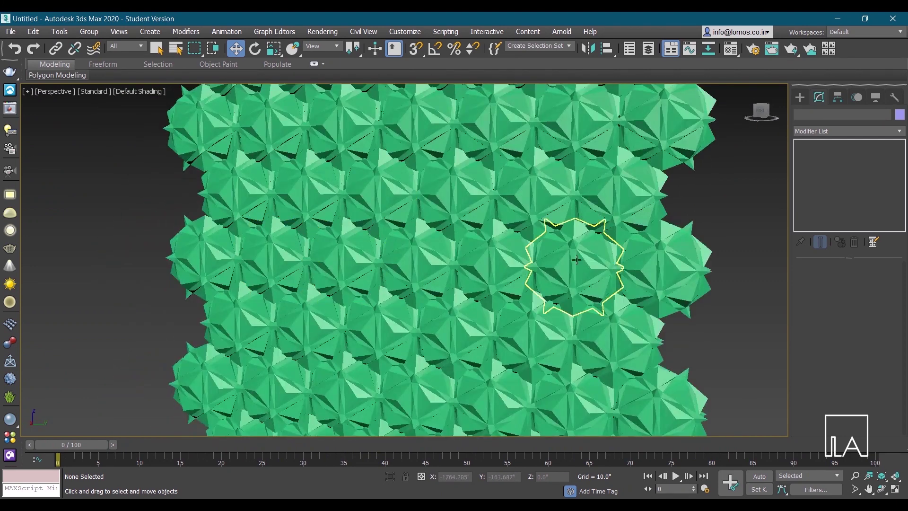
middle_click_drag(565, 260, 535, 285, "alt")
scroll(441, 251, "down", 5)
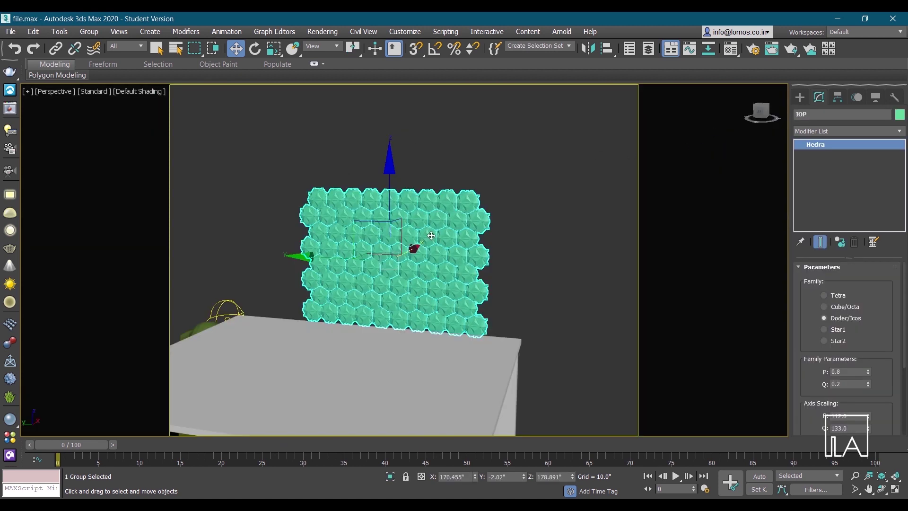
Inspect the grouped hedra panel in file.max up close and in relation to the living-room interior below it.
scroll(421, 250, "up", 8)
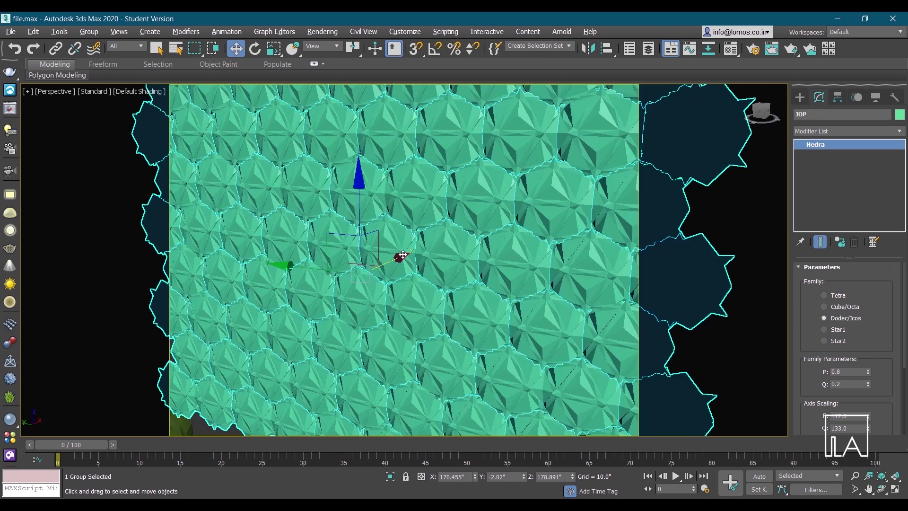
scroll(391, 249, "down", 6)
middle_click_drag(390, 249, 391, 185, "alt")
scroll(361, 274, "down", 2)
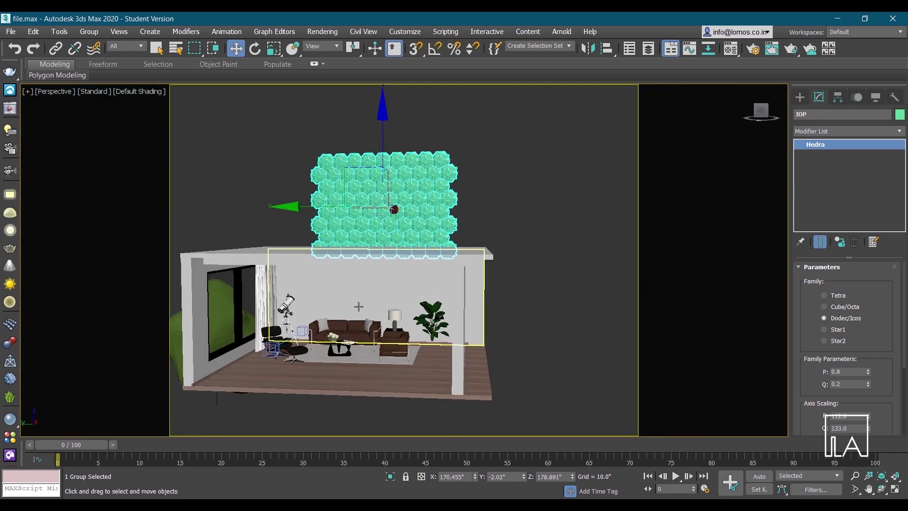
Move the grouped hedra panel along X to about 32.2" and lower it to about Z 105.7" so it sits inside the room.
scroll(391, 183, "up", 5)
scroll(434, 161, "up", 3)
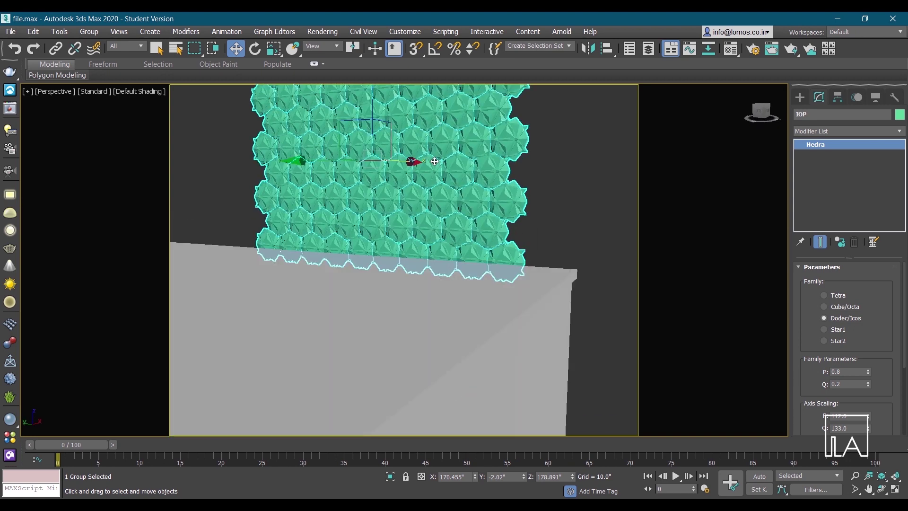
scroll(405, 161, "down", 5)
left_click_drag(431, 161, 364, 138)
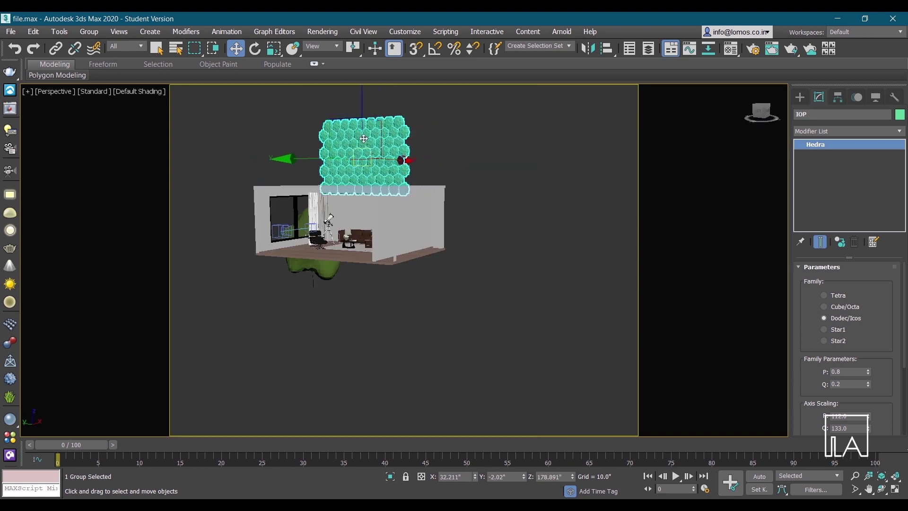
left_click_drag(360, 106, 361, 142)
scroll(423, 223, "up", 5)
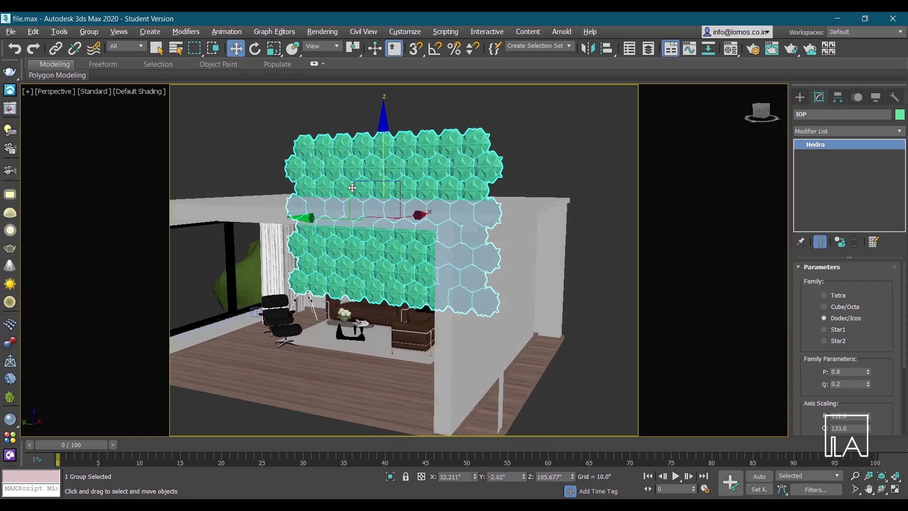
Assign the white reflective VRayMtl Material #232 to the selected hedra panel and close the Material Editor.
key("m")
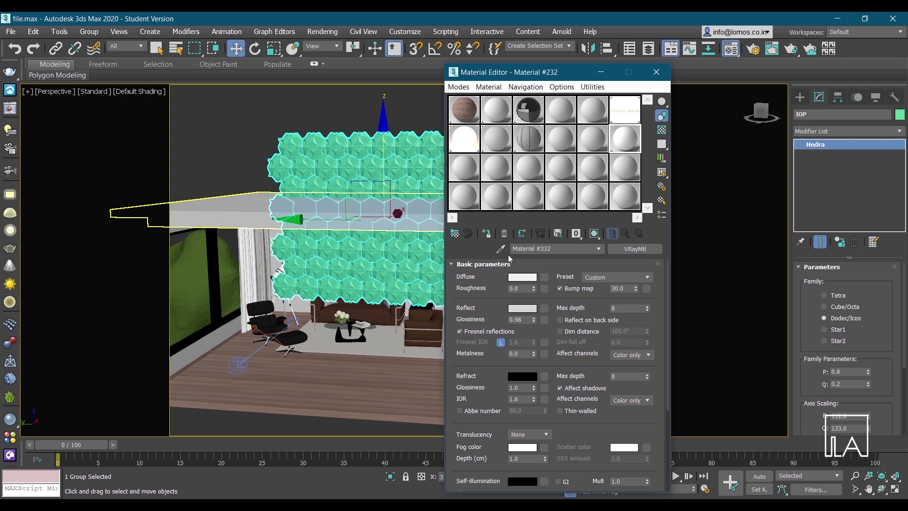
left_click(489, 234)
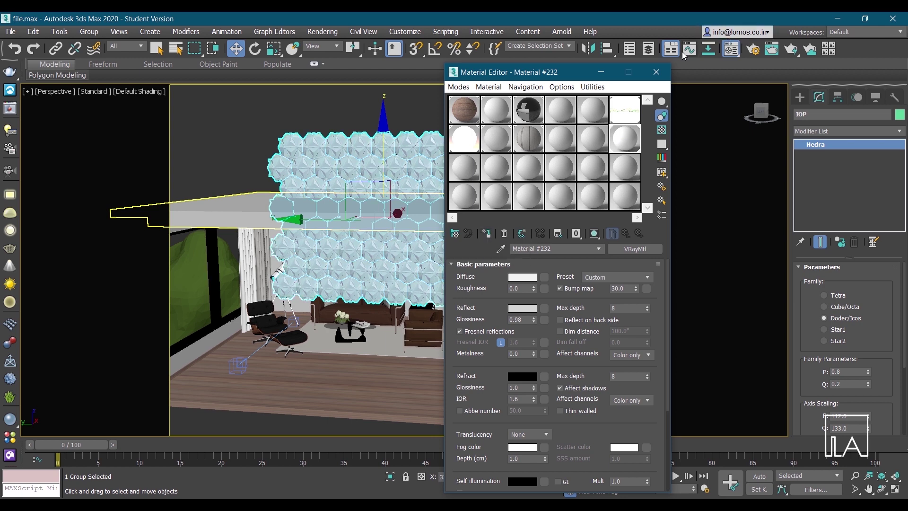
left_click(656, 72)
In a wireframe Top view, rotate the hedra panel slightly so it runs parallel to the back wall behind the sofa.
key("t")
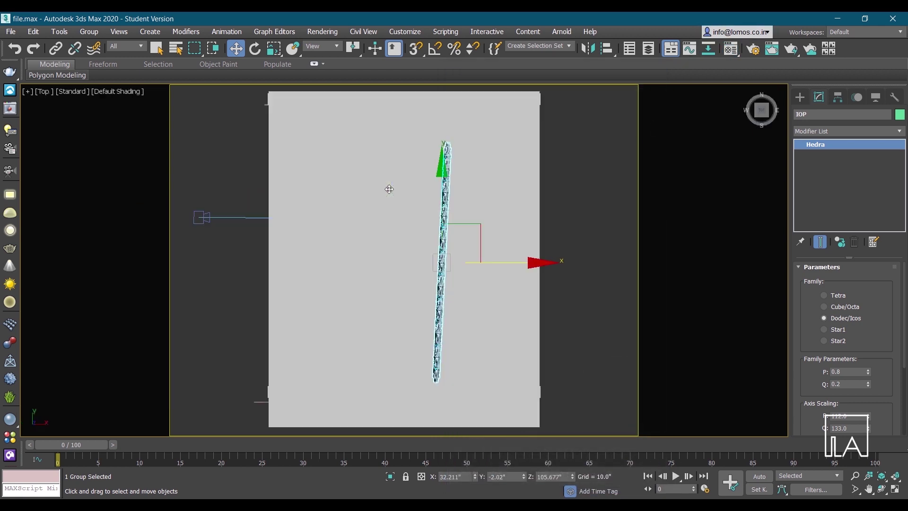
key("F3")
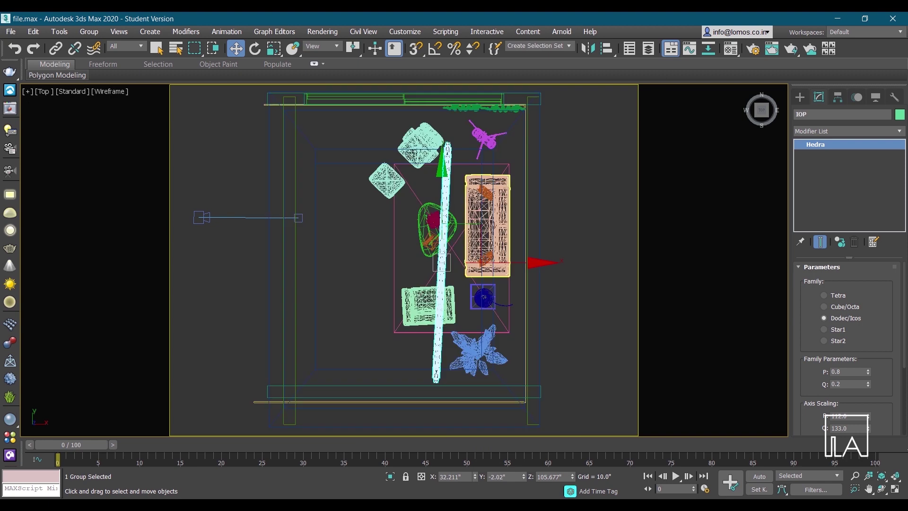
key("e")
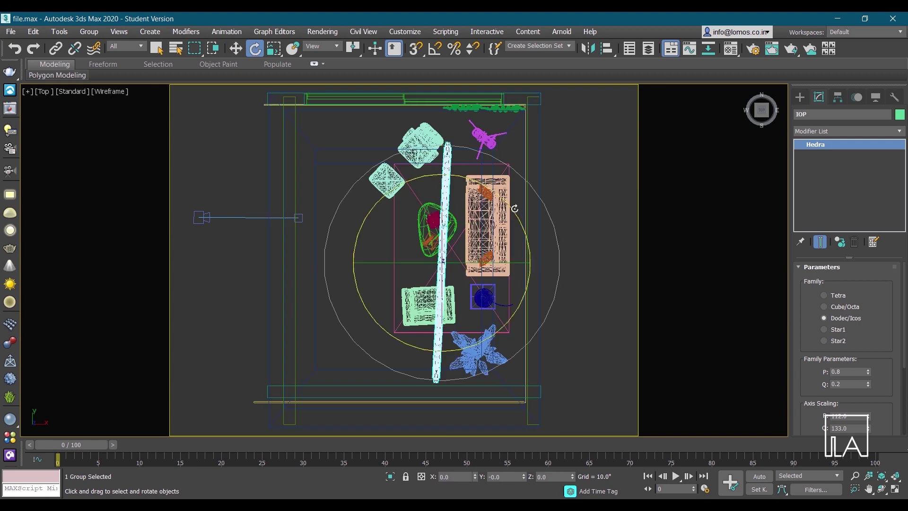
left_click_drag(515, 209, 515, 203)
key("w")
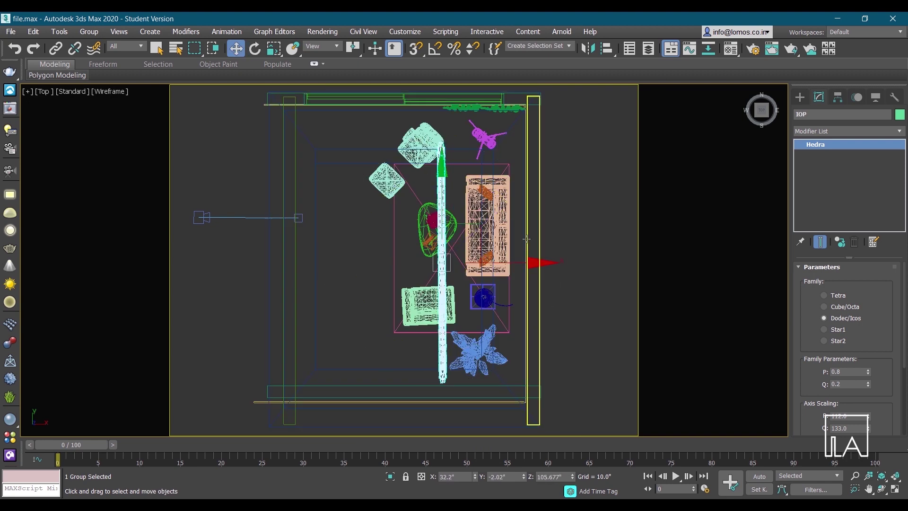
Move the panel against the wall behind the sofa and into the window-side corner, at about X 101.1" and Y 27.1".
left_click_drag(539, 261, 615, 260)
scroll(520, 174, "up", 5)
scroll(527, 248, "down", 5)
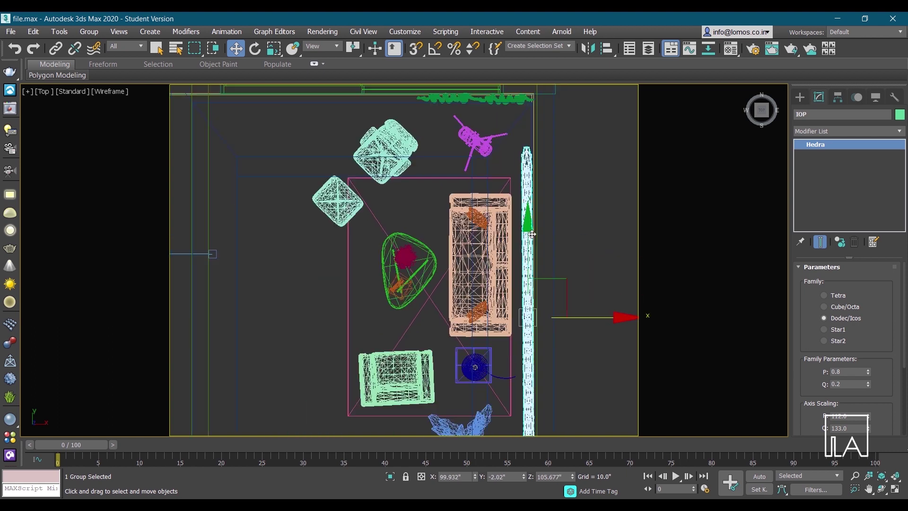
left_click_drag(534, 205, 535, 169)
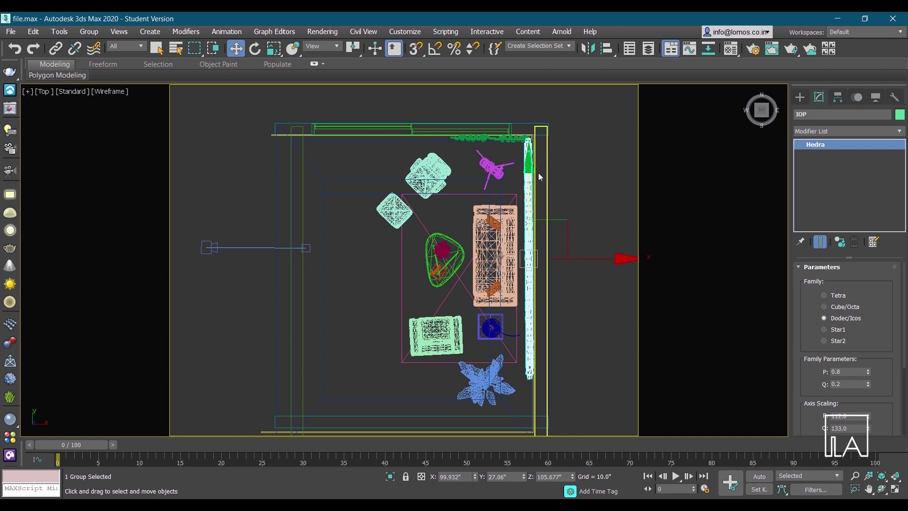
left_click_drag(603, 259, 604, 256)
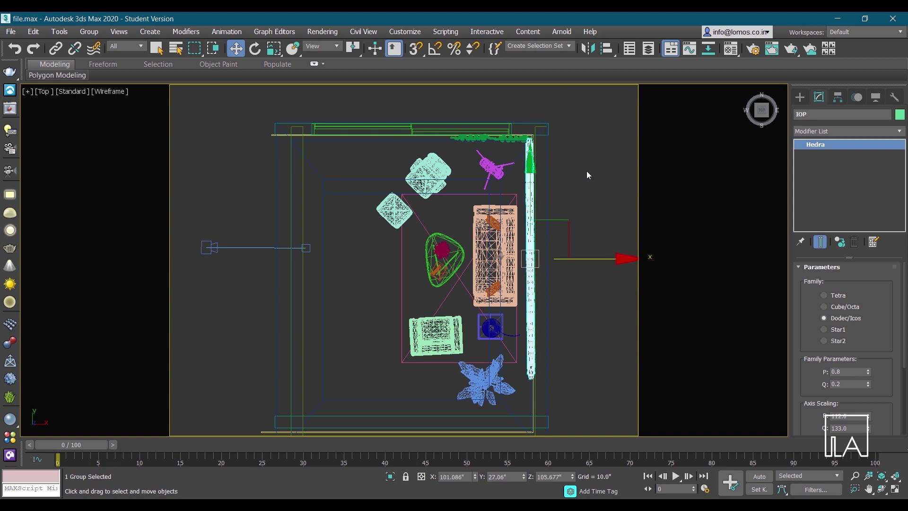
Clone the hedra panel once as an instance along the wall, extending it from the first panel's end, and deselect it.
mouse_move(538, 171)
left_mouse_down("shift")
mouse_move(550, 407)
mouse_move(569, 397)
left_mouse_up("shift")
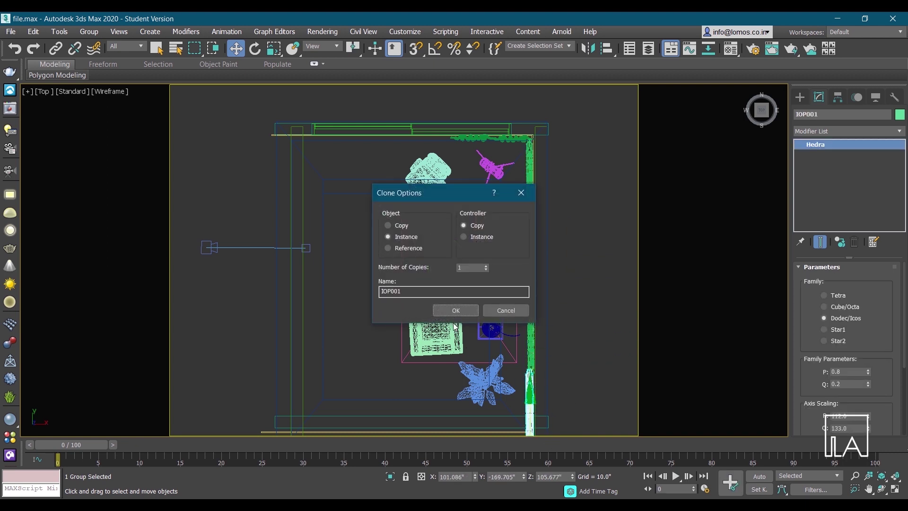
left_click(455, 311)
middle_click_drag(609, 344, 603, 320)
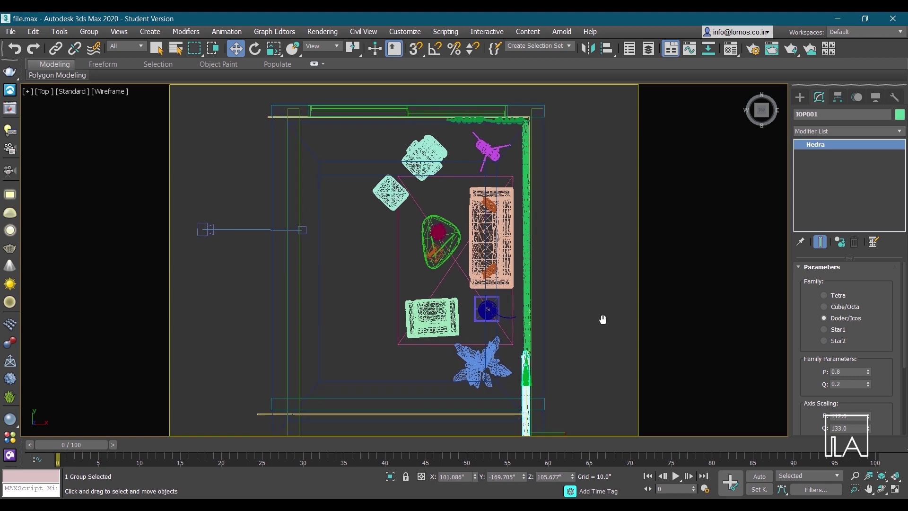
left_click(585, 311)
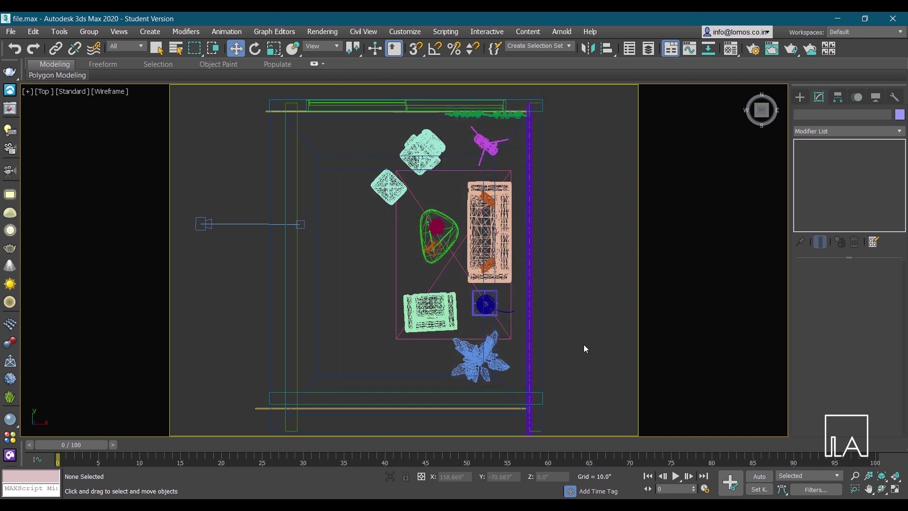
Examine the panelled wall behind the furniture in the shaded Perspective view, both up close and from farther back.
key("p")
scroll(569, 284, "down", 5)
middle_click_drag(563, 322, 481, 241, "alt")
scroll(481, 241, "up", 5)
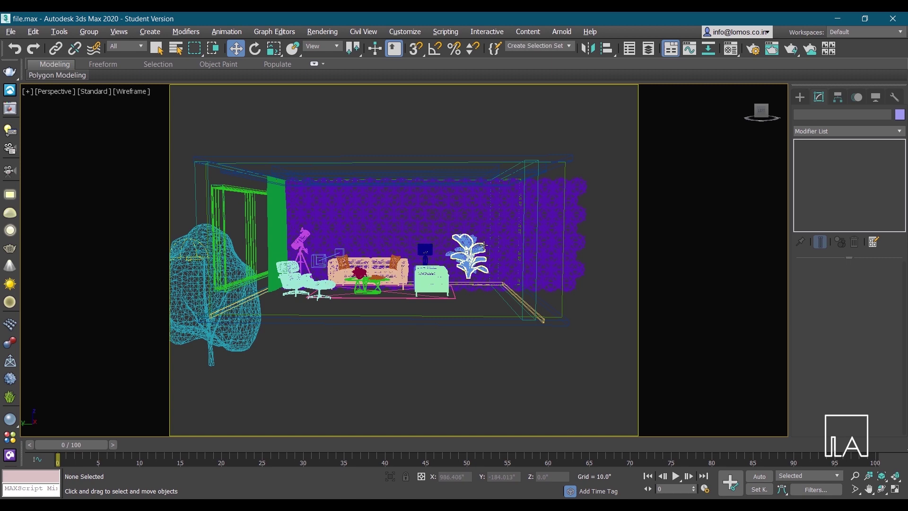
key("F3")
scroll(403, 235, "up", 5)
scroll(403, 235, "down", 10)
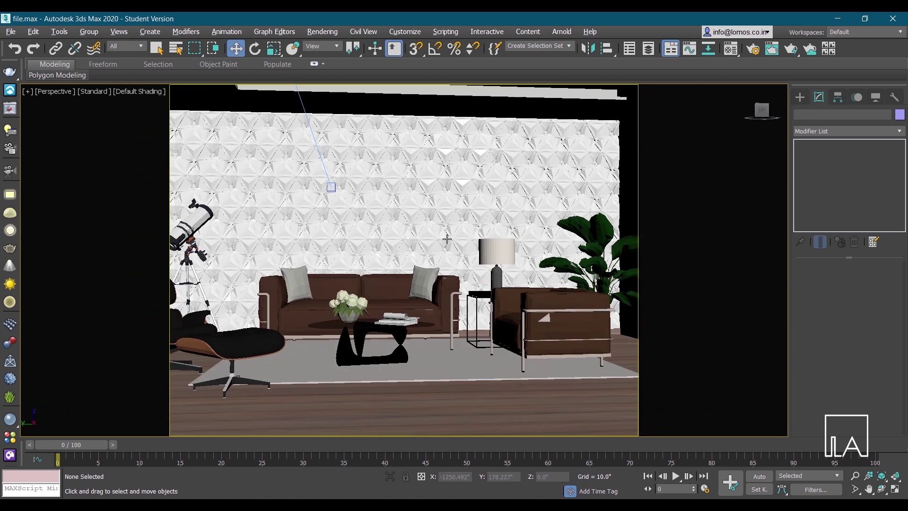
scroll(480, 256, "up", 10)
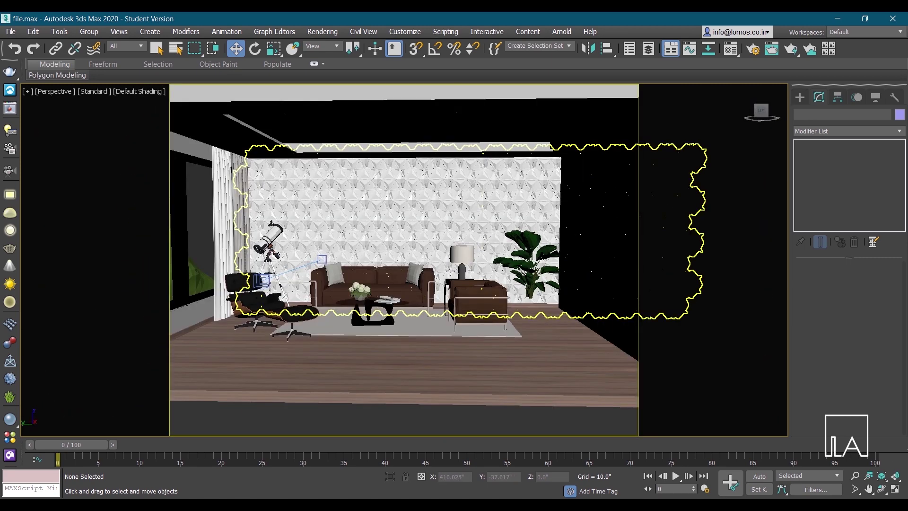
scroll(482, 252, "down", 8)
scroll(492, 267, "up", 6)
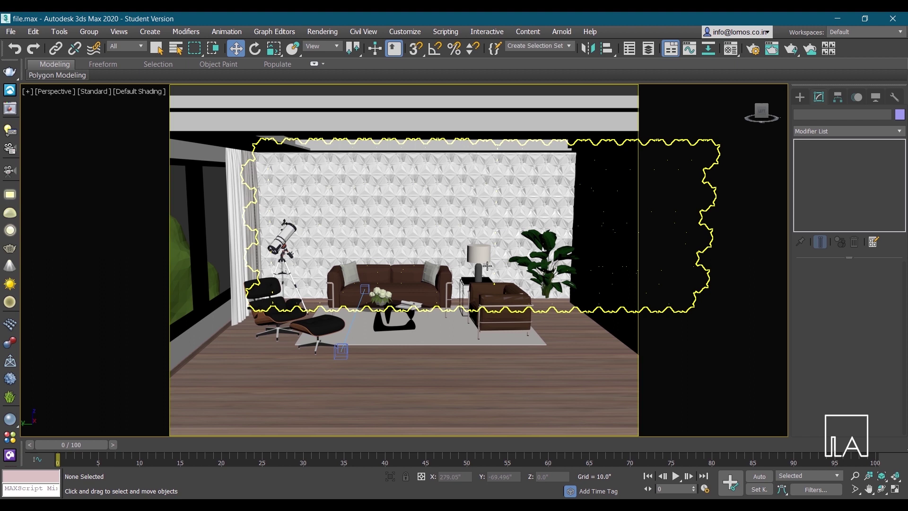
Switch to the VRayCam001 camera view and choose the 800x600 output size in the render setup.
key("c")
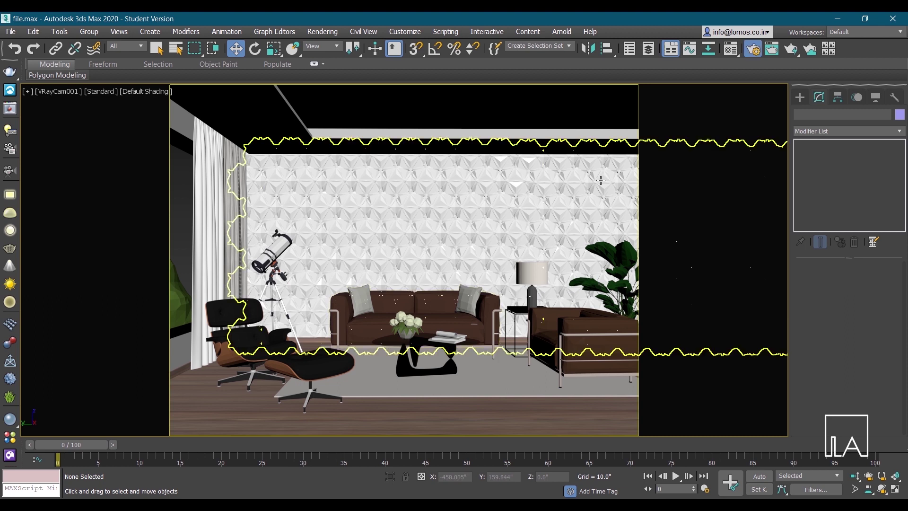
key("F10")
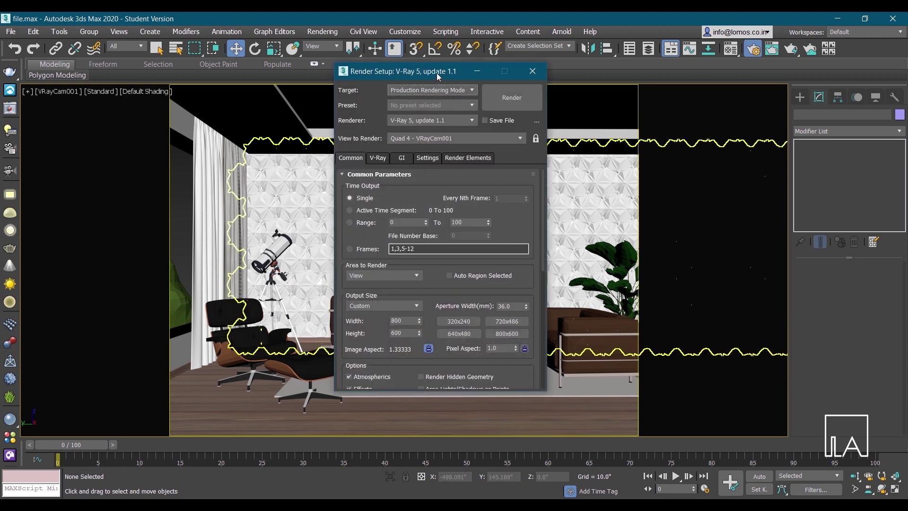
left_click_drag(436, 73, 462, 85)
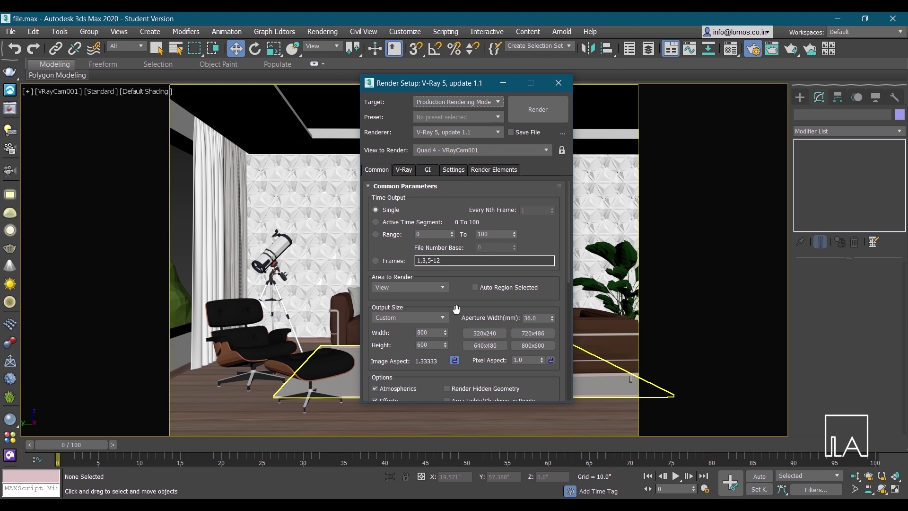
left_click(535, 347)
Review the V-Ray, GI and Settings sections of the render setup and close it.
left_click(402, 170)
left_click(427, 170)
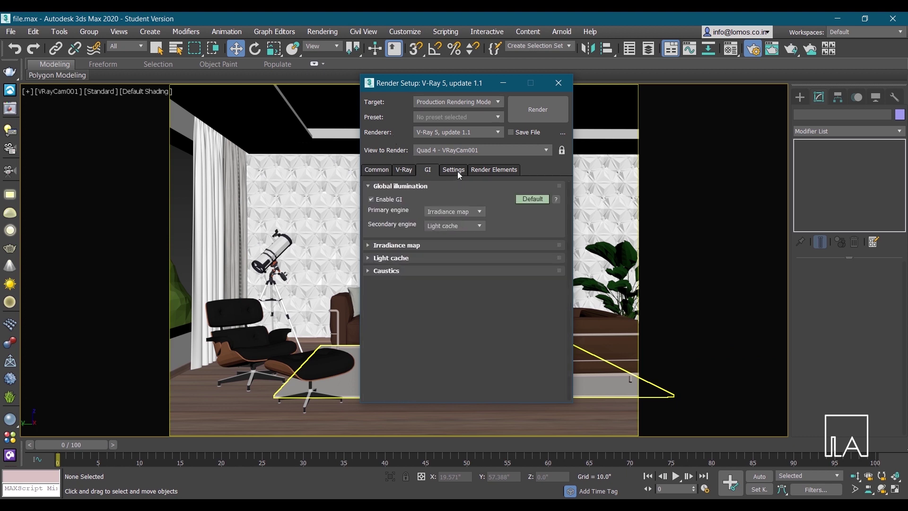
left_click(455, 170)
left_click(403, 170)
left_click(566, 84)
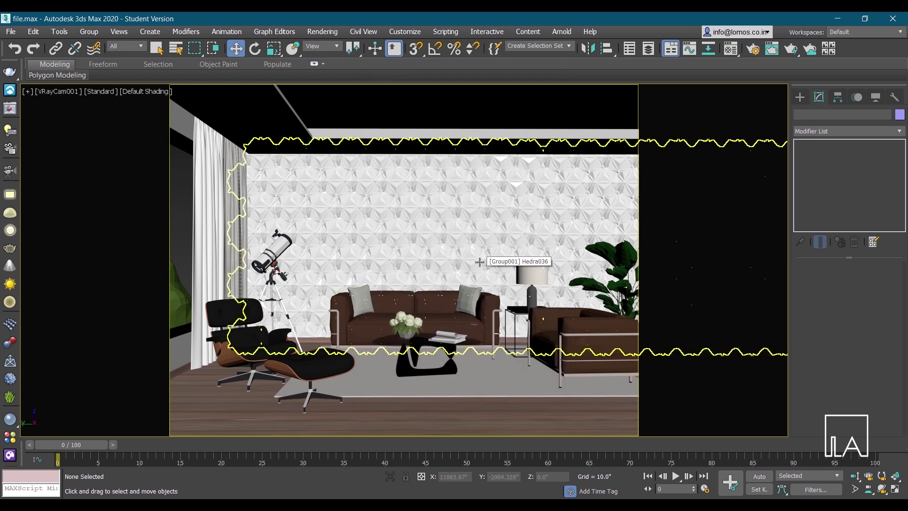
Start a production render of the camera view, stop it, and start an interactive V-Ray render instead.
key("shift+q")
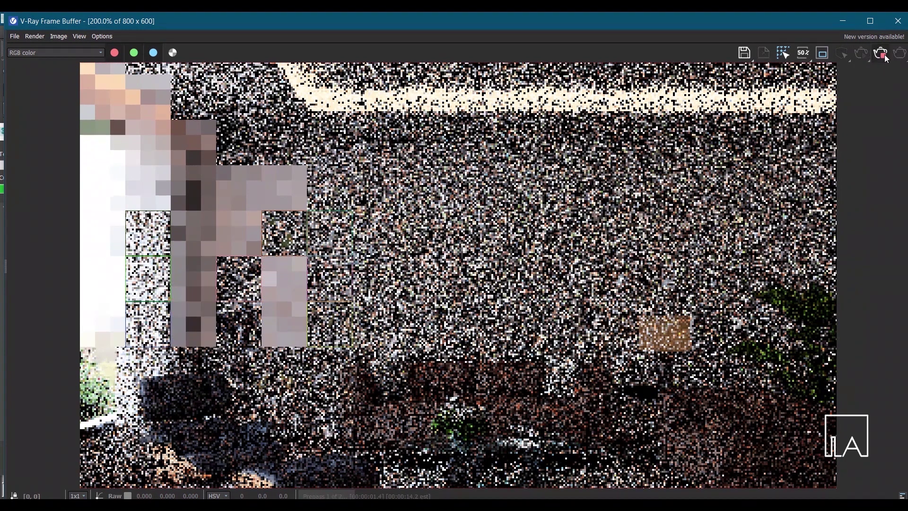
left_click(880, 52)
key("shift+q")
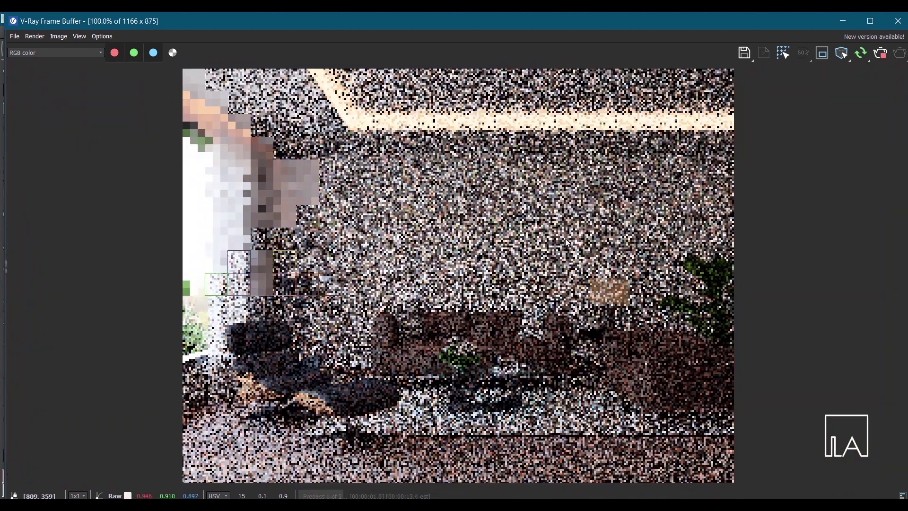
Make the interactive render follow the pointer, inspect the hedra wall in the image, then stop rendering and close the frame buffer.
scroll(592, 282, "down", 1)
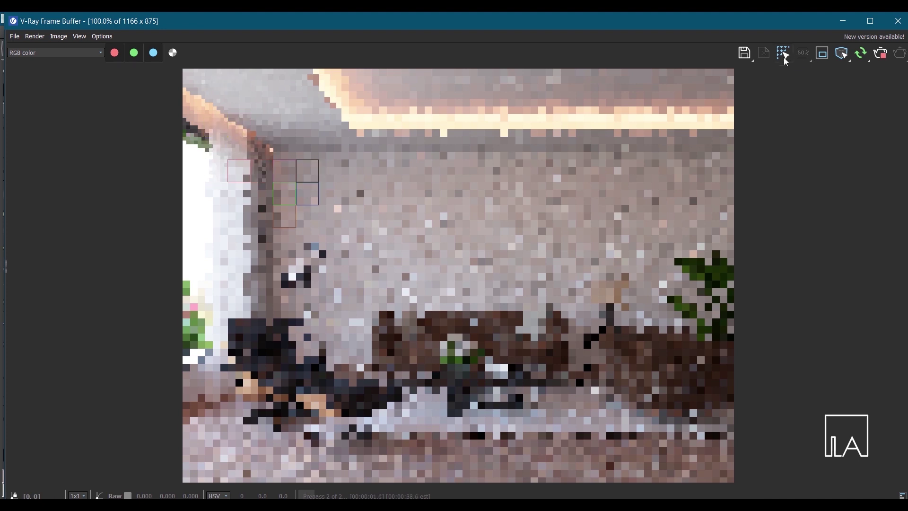
left_click(783, 53)
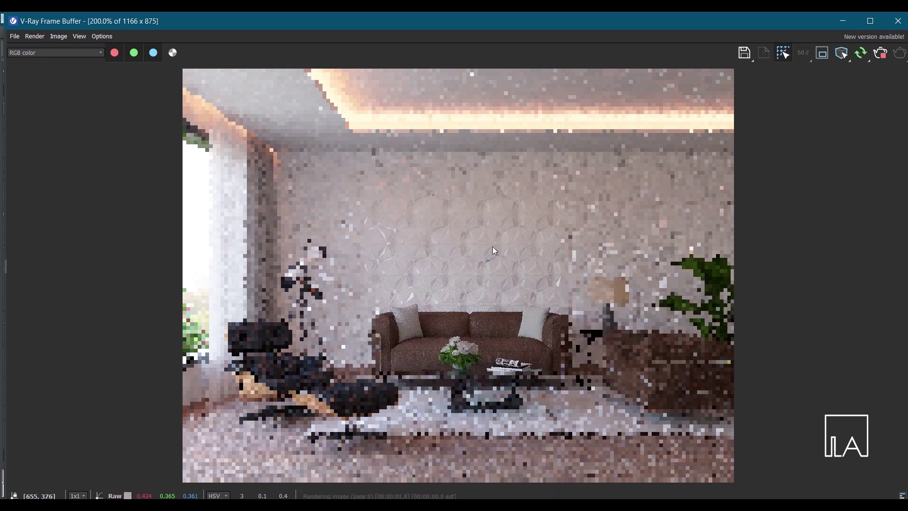
scroll(493, 247, "up", 1)
scroll(504, 250, "down", 1)
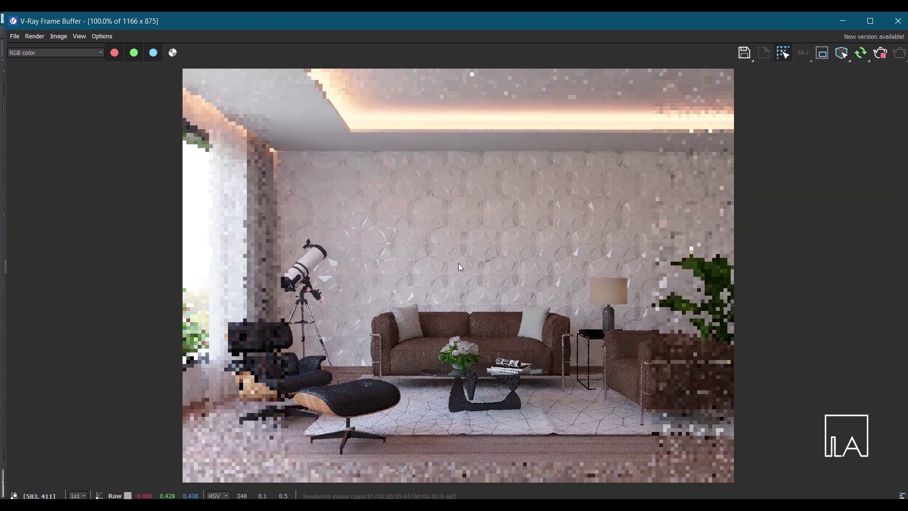
scroll(455, 273, "down", 1)
scroll(461, 320, "up", 1)
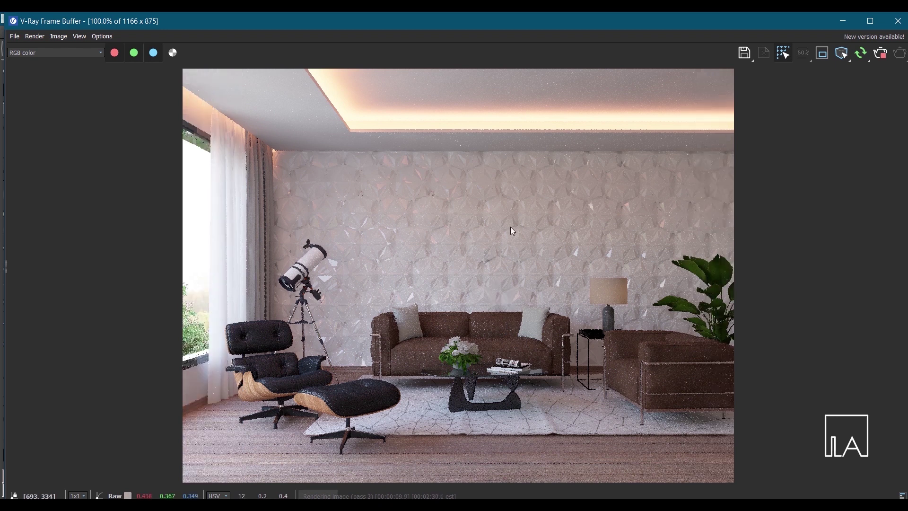
left_click(887, 56)
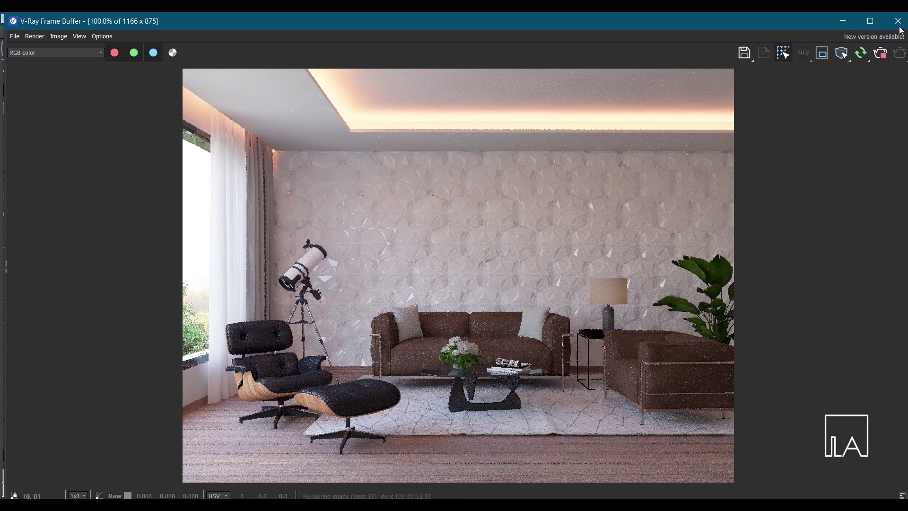
left_click(898, 21)
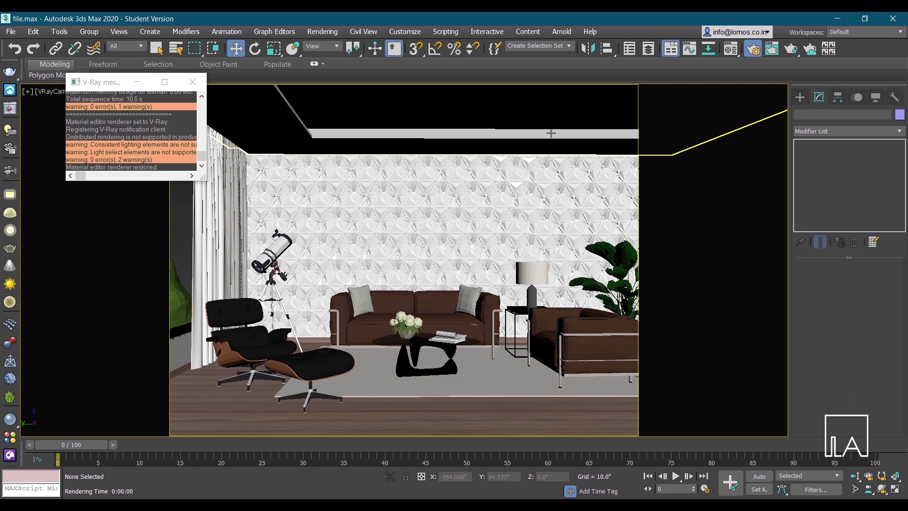
Set the render output width to 2000 in the common render parameters, keeping the image aspect locked.
key("F10")
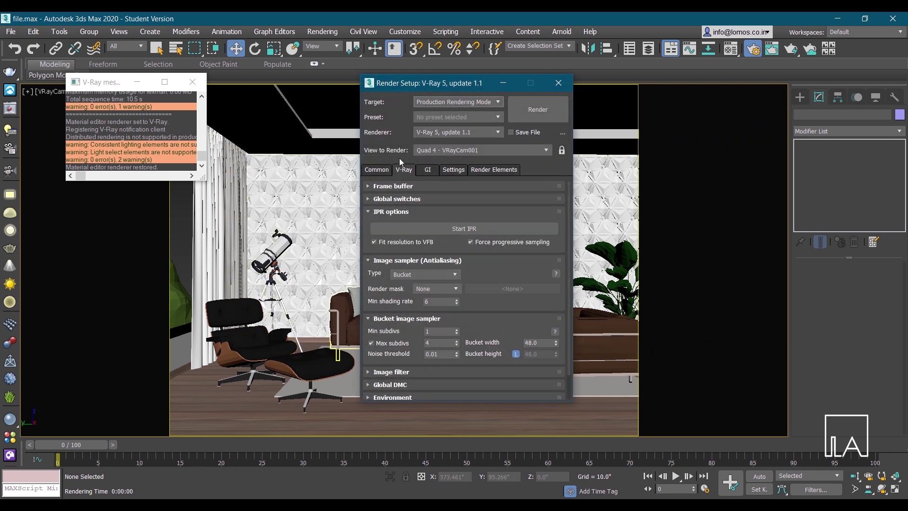
left_click(376, 170)
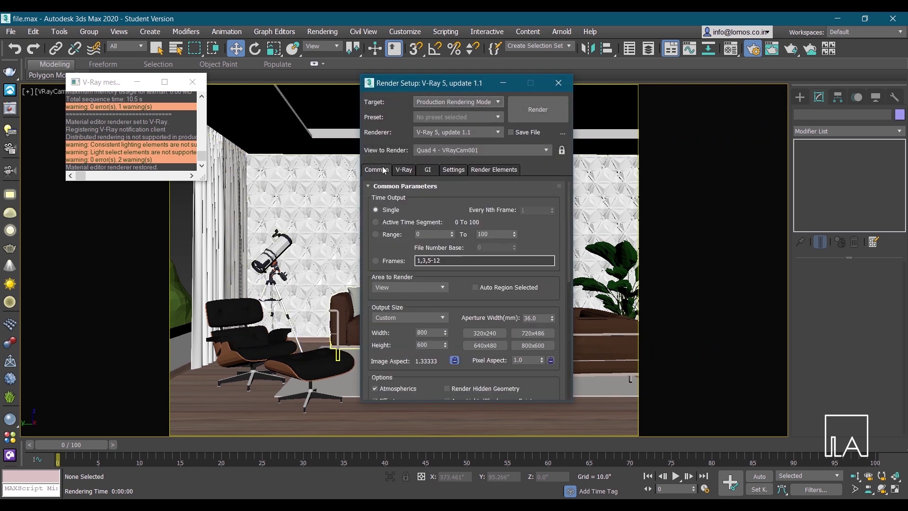
left_click(427, 332)
type("20")
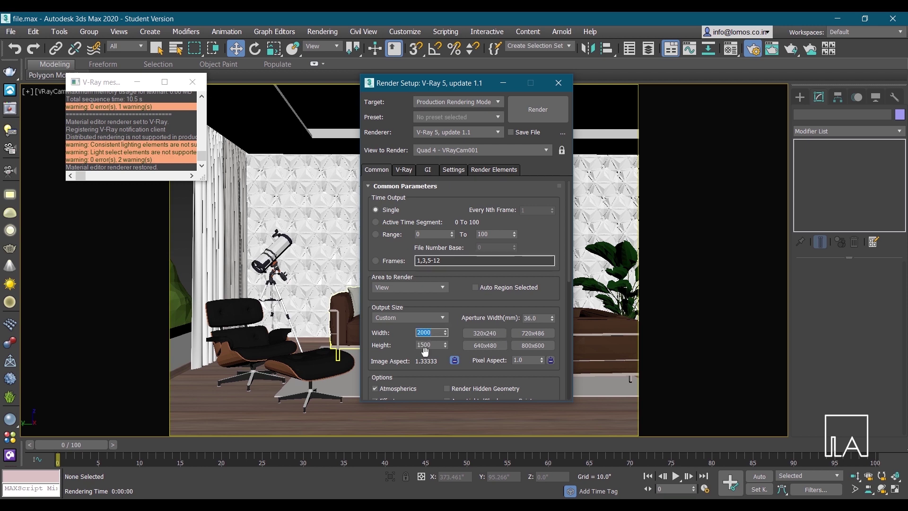
Set the V-Ray image filter type to Catmull-Rom, leaving the image filter enabled.
left_click(404, 169)
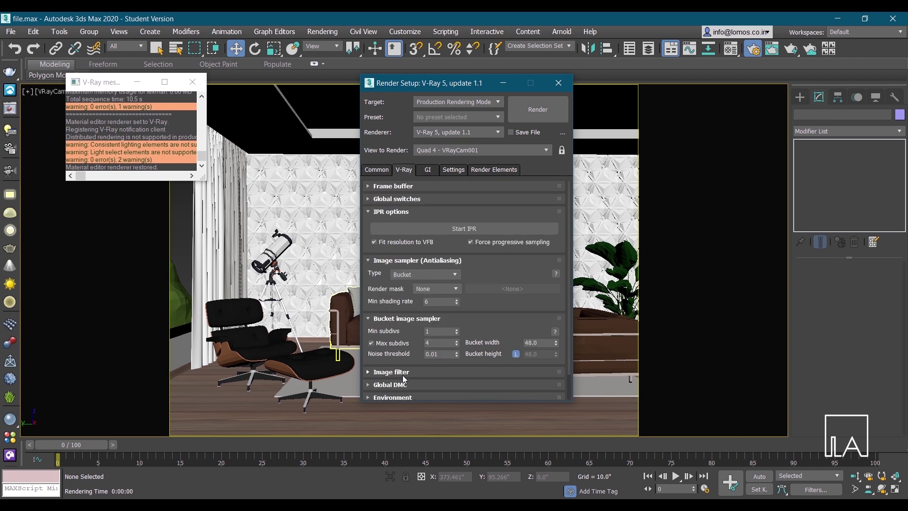
scroll(405, 377, "down", 2)
left_click(416, 344)
left_click(402, 326)
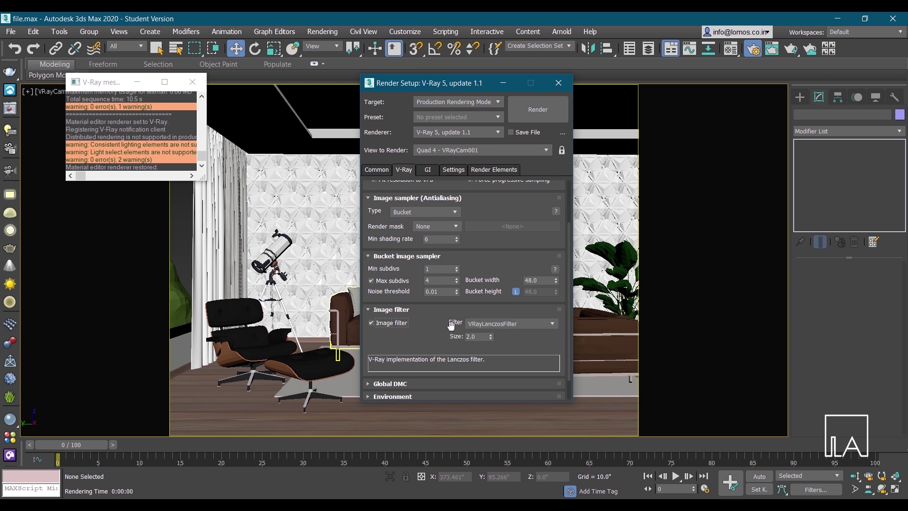
left_click(495, 330)
left_click(505, 350)
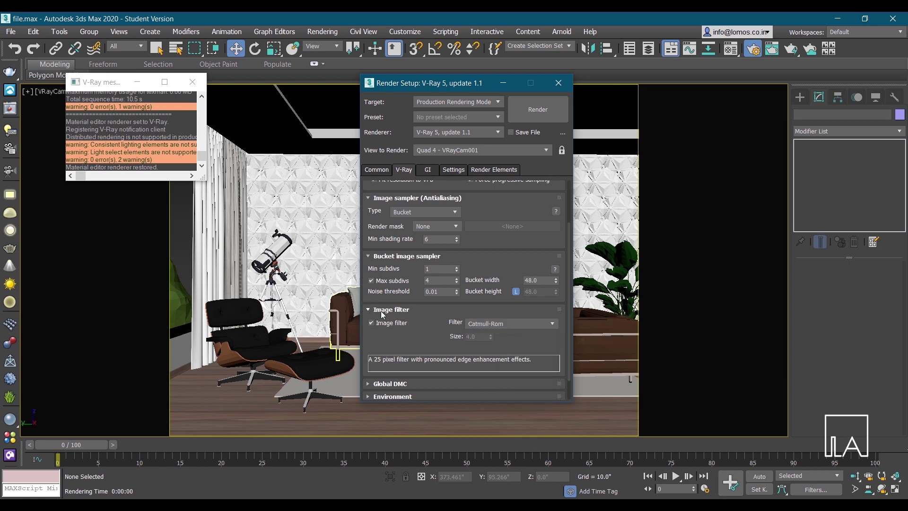
Collapse the image filter settings, expand Color mapping and switch its display mode away from Default.
left_click(383, 310)
left_click(406, 381)
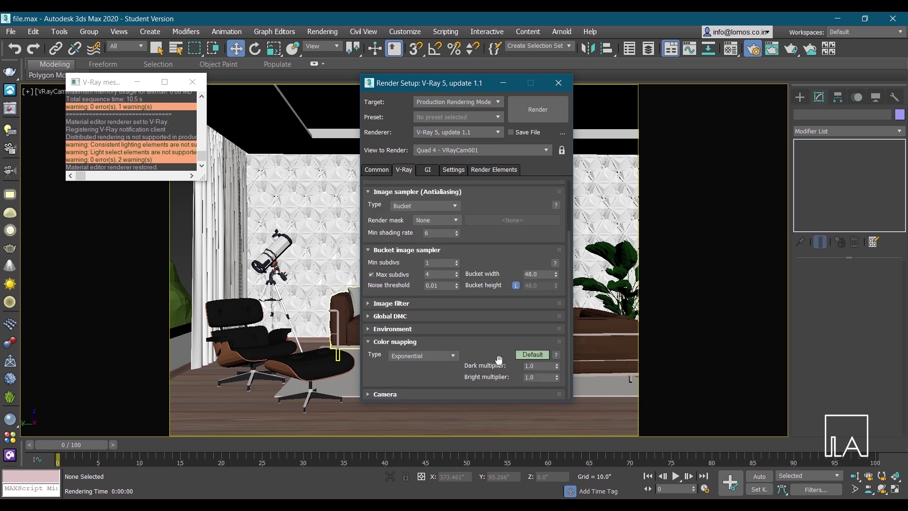
left_click(528, 356)
Keep Irradiance map as the primary GI engine and show the irradiance map settings in Expert mode.
left_click(430, 170)
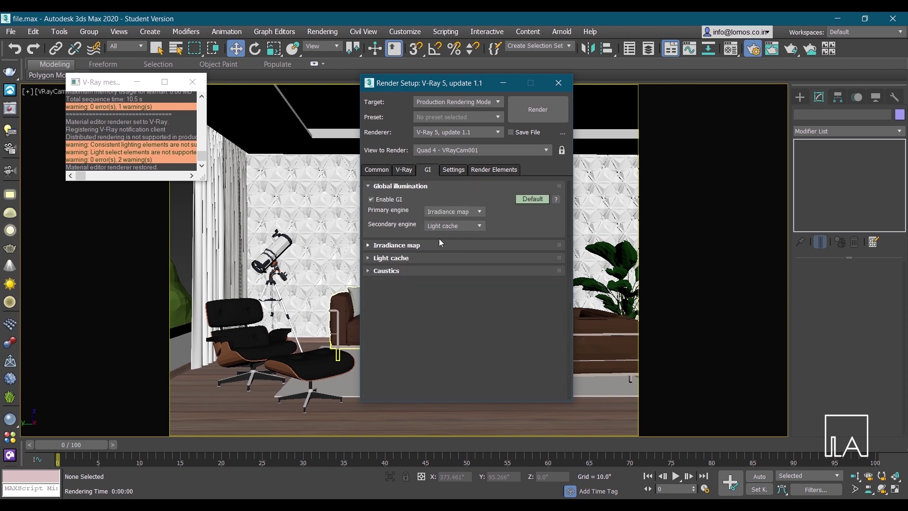
left_click(447, 211)
left_click(443, 210)
left_click(438, 246)
left_click(528, 258)
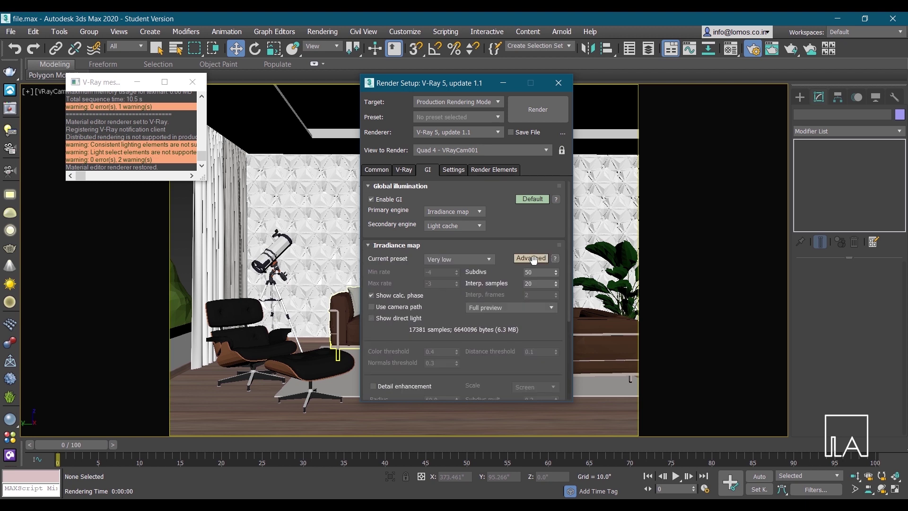
left_click(520, 258)
Set the irradiance map's current preset to Very high and collapse its settings.
left_click(489, 259)
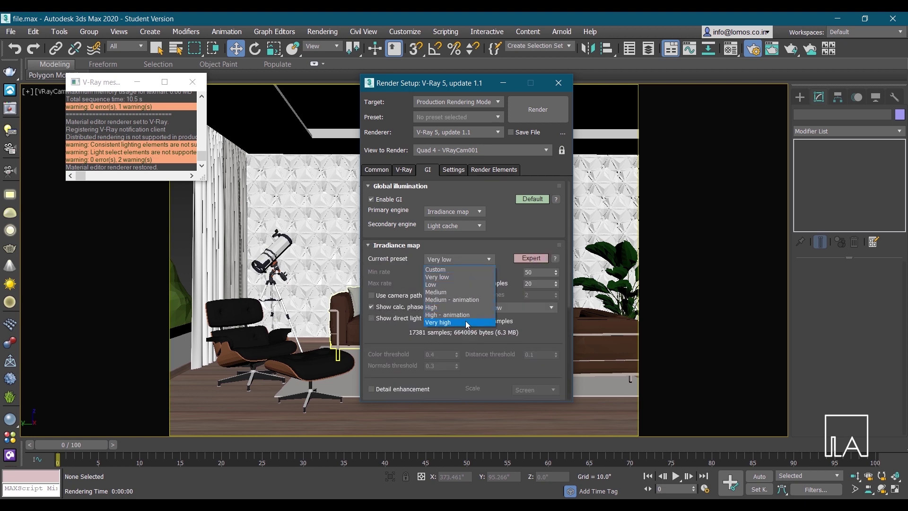
left_click(467, 322)
left_click(481, 259)
left_click(461, 322)
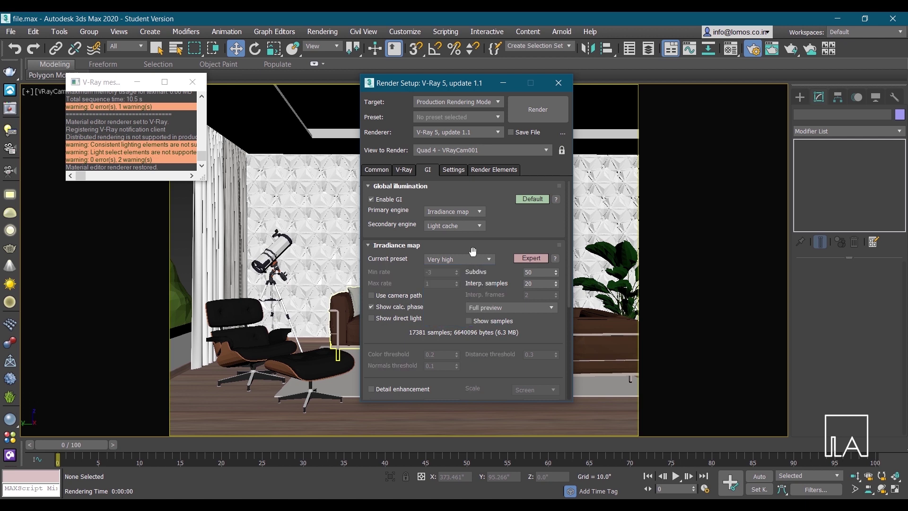
left_click(415, 246)
Expand the Light cache settings and enter a new subdivs value.
left_click(412, 258)
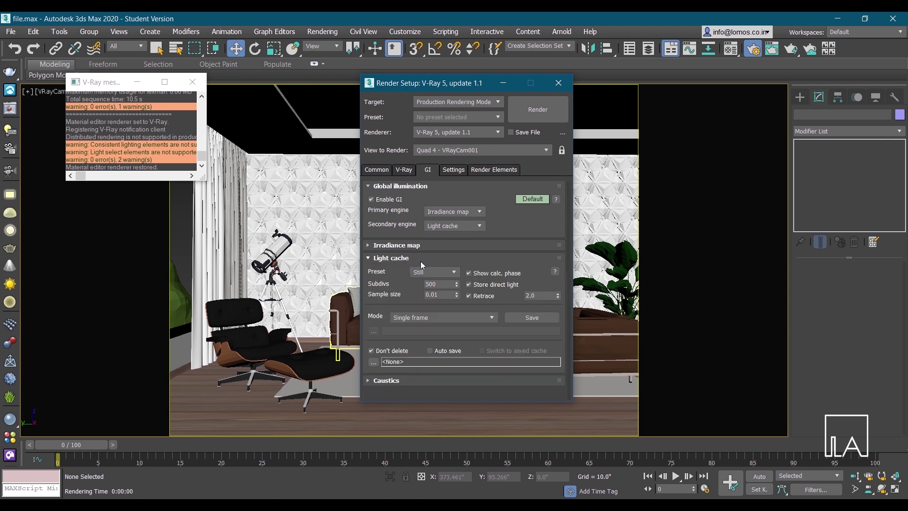
double_click(443, 282)
type("1")
Check the render elements, Settings and Common parameters, and start the production render of the VRayCam001 view.
left_click(487, 169)
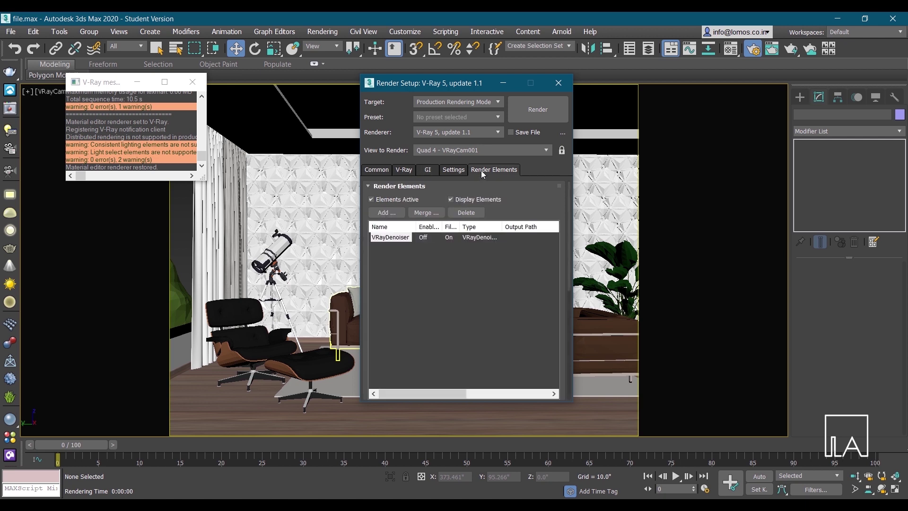
left_click(454, 170)
left_click(378, 170)
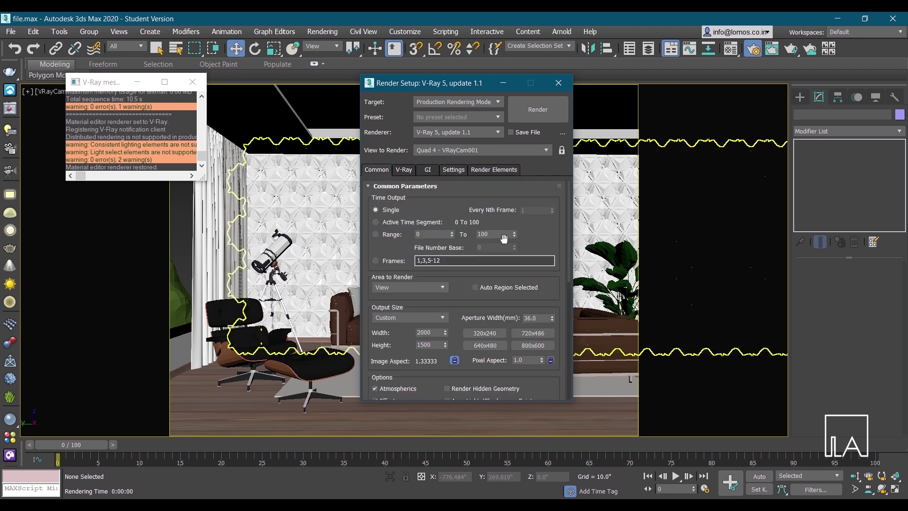
left_click(552, 112)
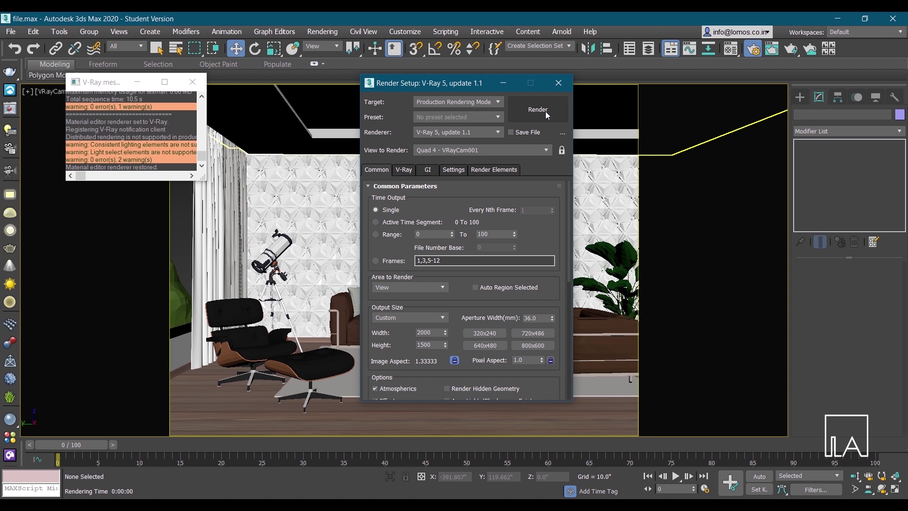
left_click(539, 110)
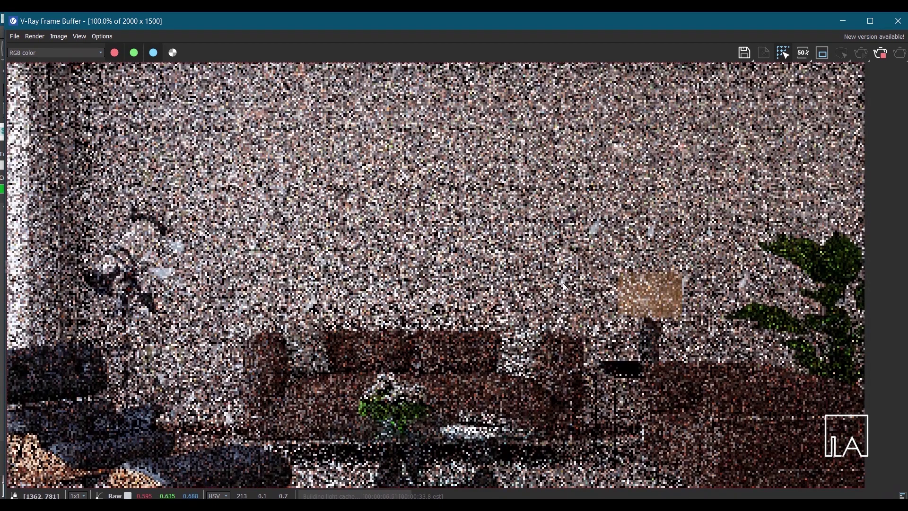
Inspect the light cache pass in the frame buffer, both close up and as the full image at 50%.
scroll(563, 285, "up", 1)
scroll(566, 287, "down", 1)
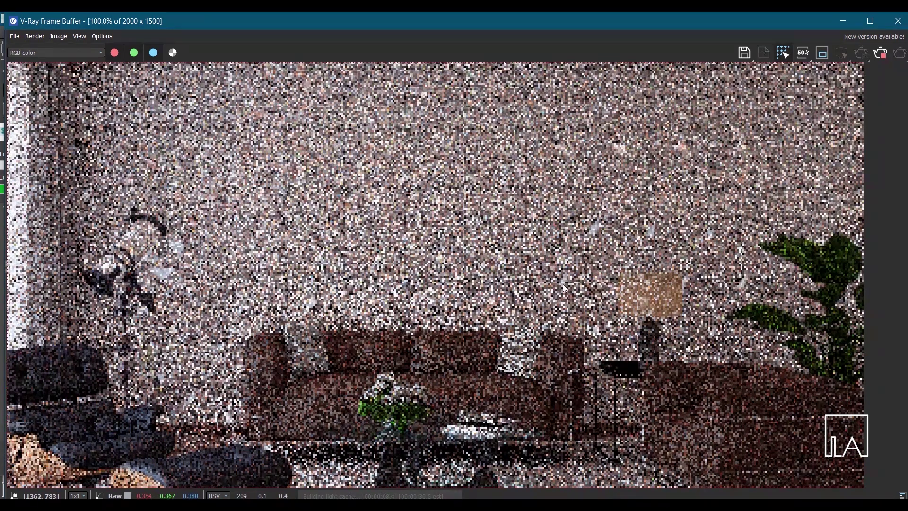
scroll(566, 288, "up", 1)
scroll(566, 288, "down", 1)
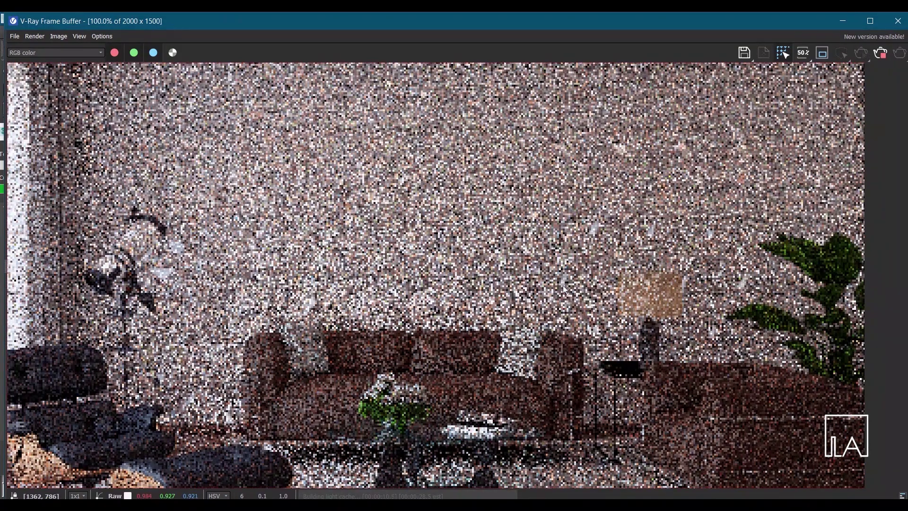
scroll(563, 288, "up", 1)
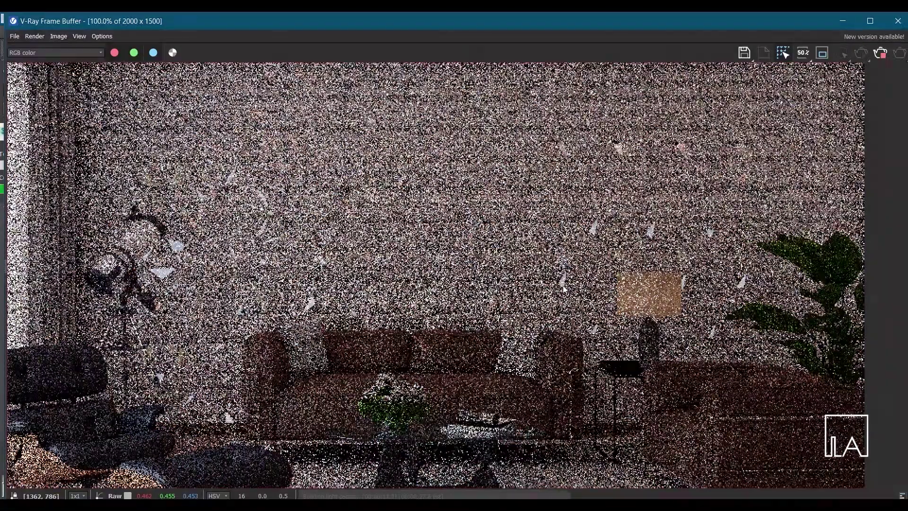
scroll(632, 279, "down", 1)
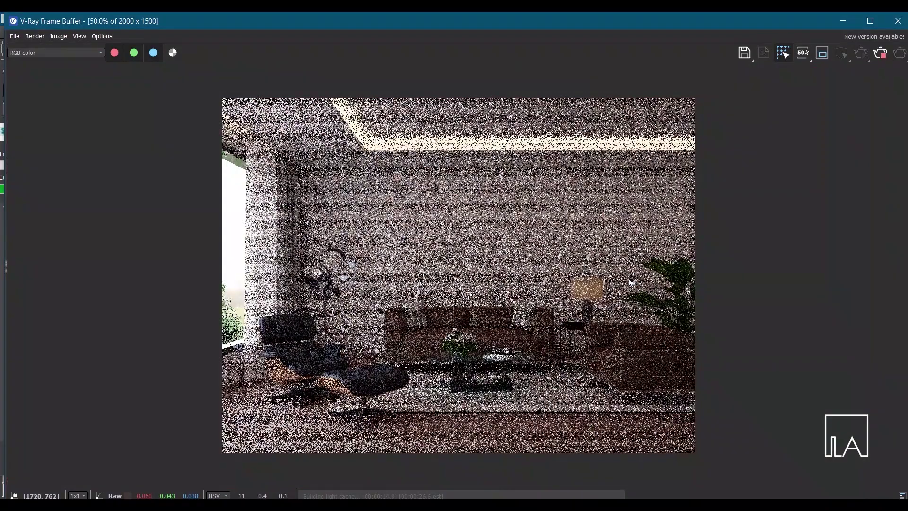